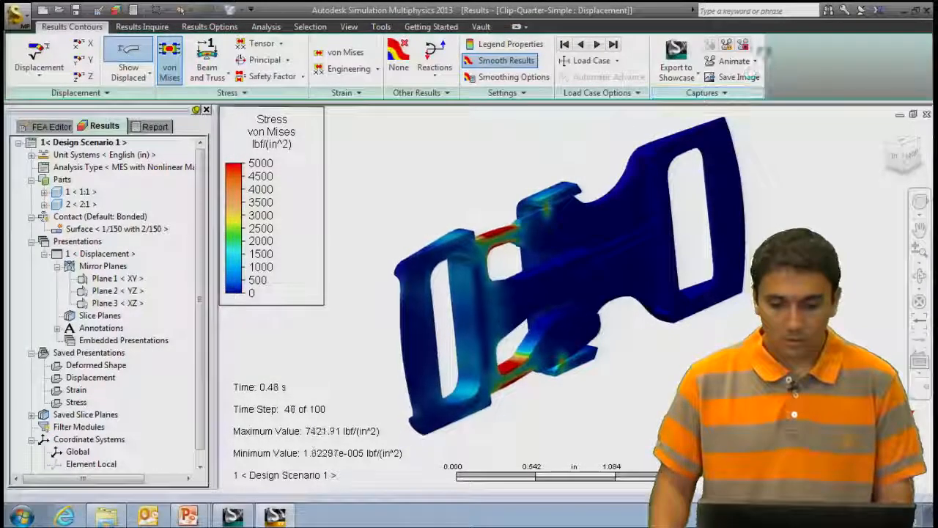
Step: Stop the stress animation, display the middle load case and export that result to Autodesk Showcase
click(744, 46)
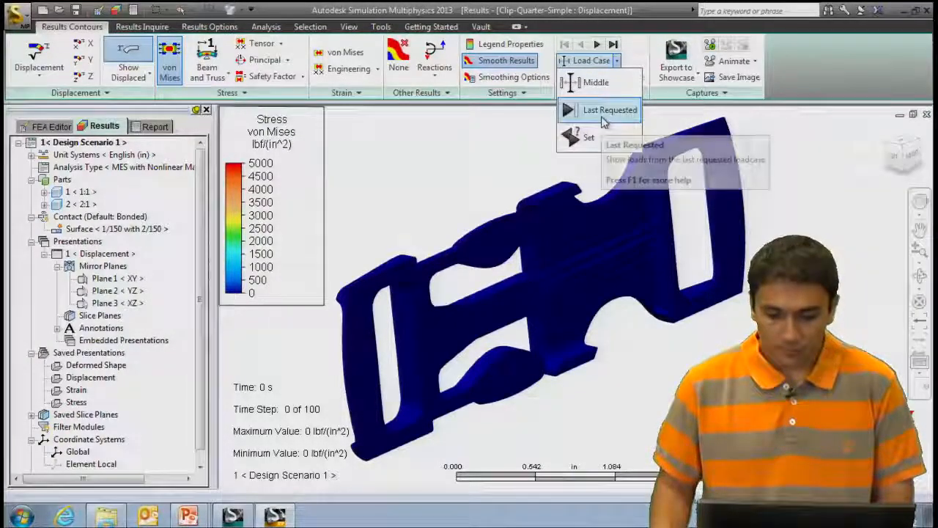
click(584, 82)
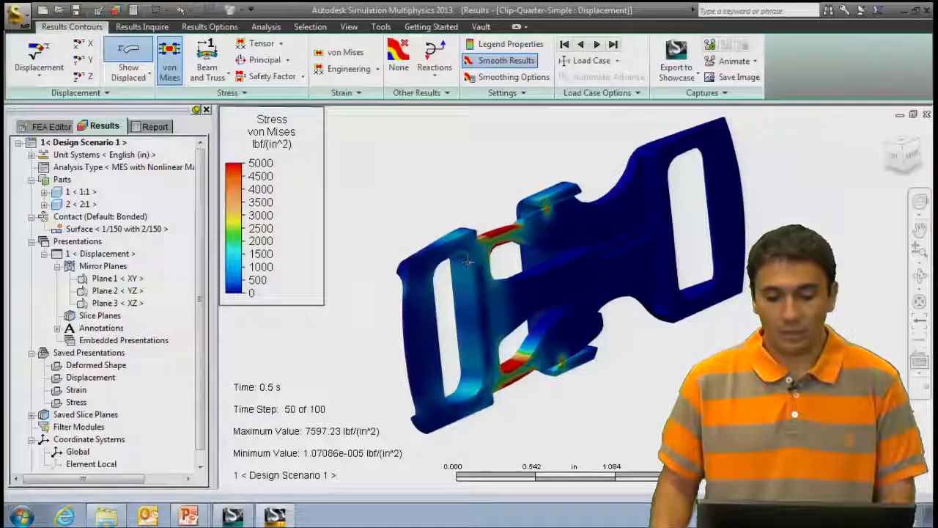
click(677, 59)
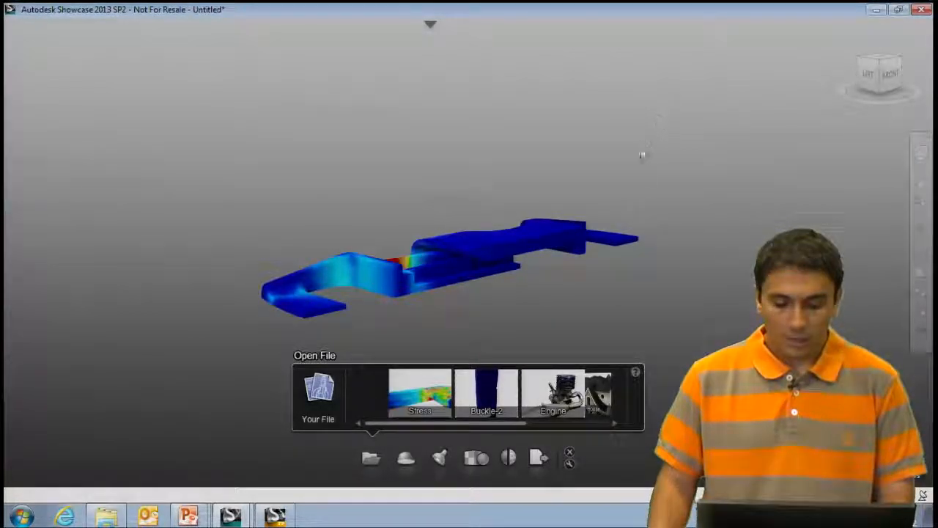
Step: Apply the ID Tech environment from the library's Small geometry backgrounds to the scene
click(405, 459)
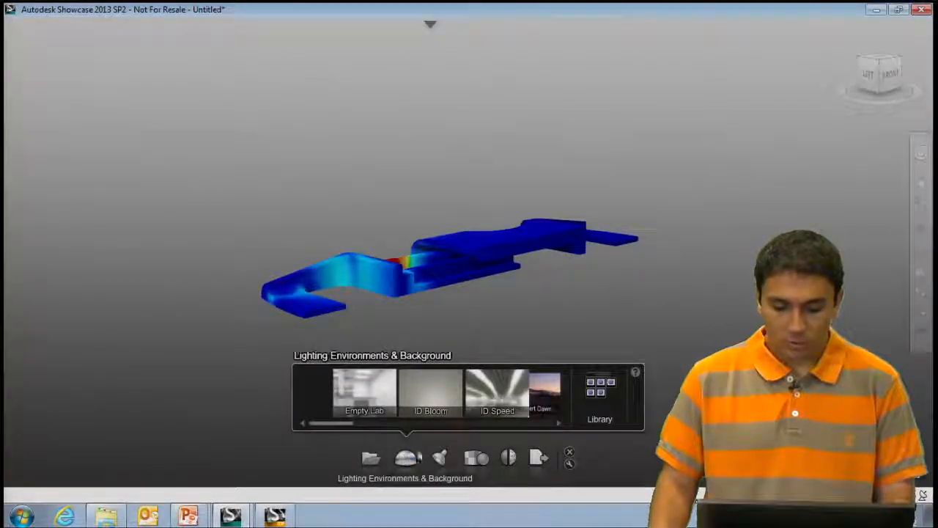
click(600, 389)
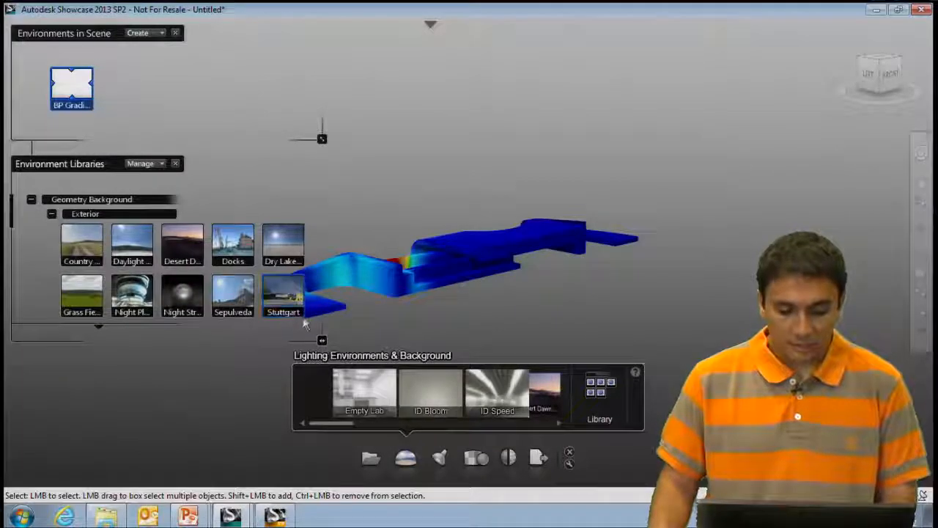
click(51, 214)
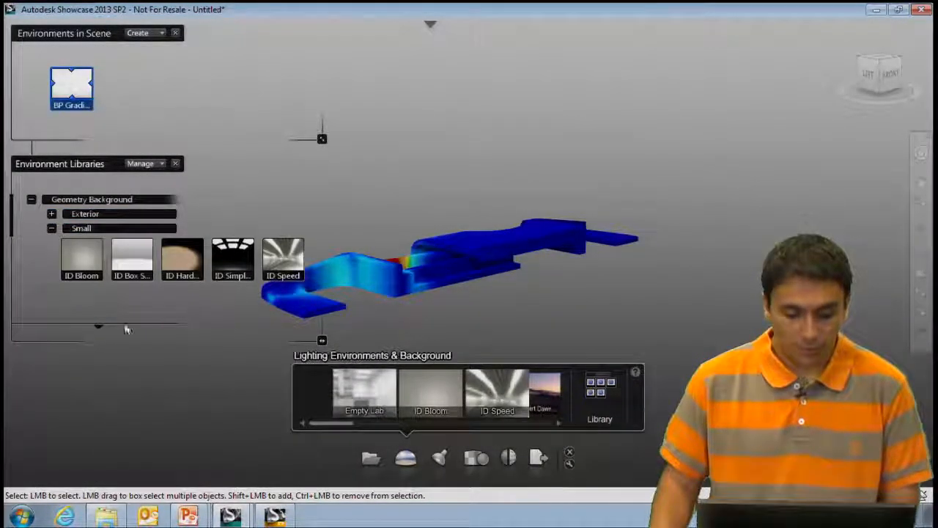
click(96, 327)
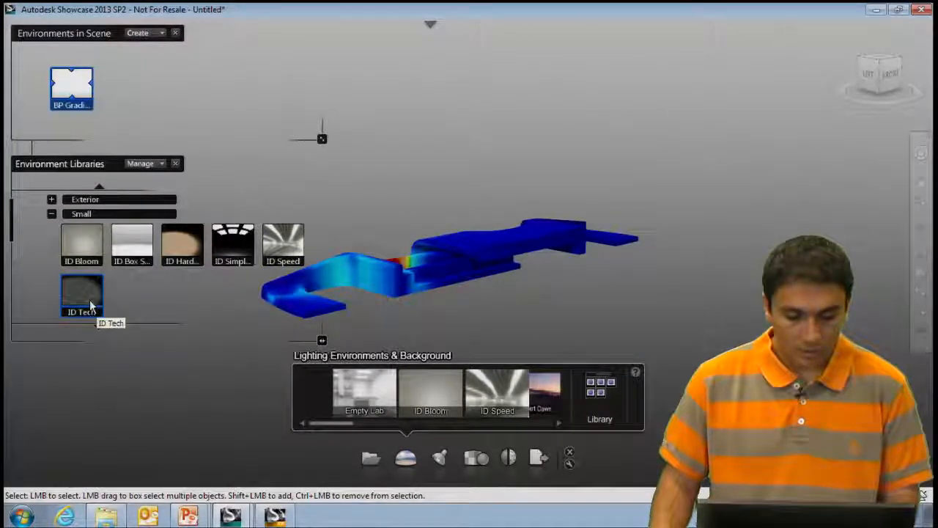
double_click(90, 305)
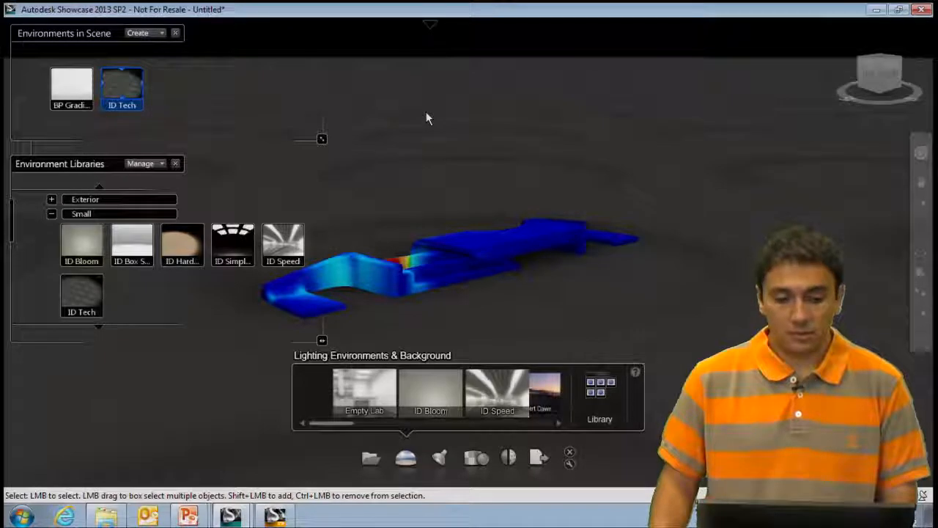
Step: Set the size of all environments in the scene settings to 0.1
click(430, 24)
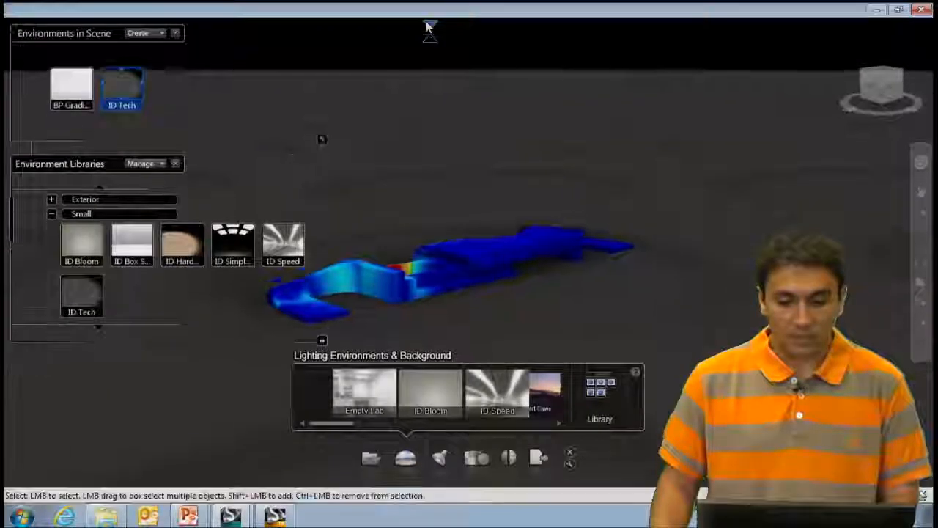
click(15, 24)
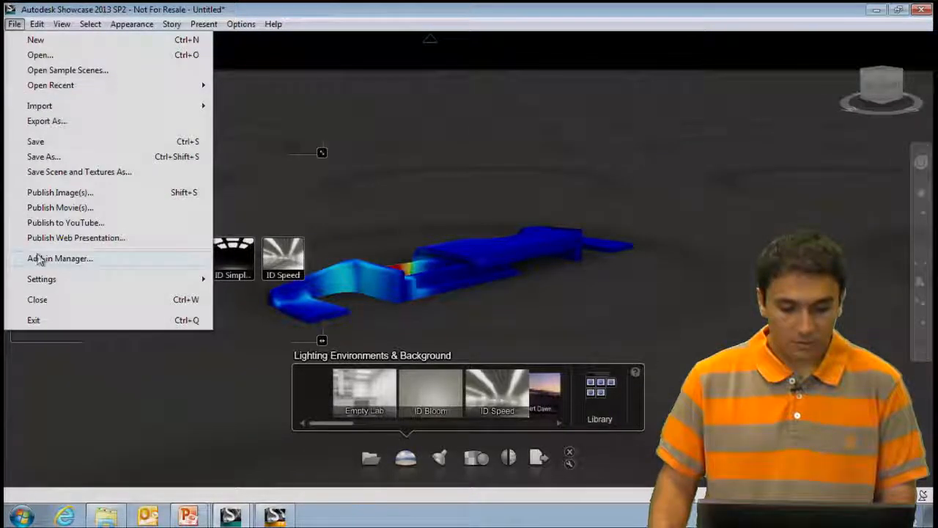
mouse_move(50, 282)
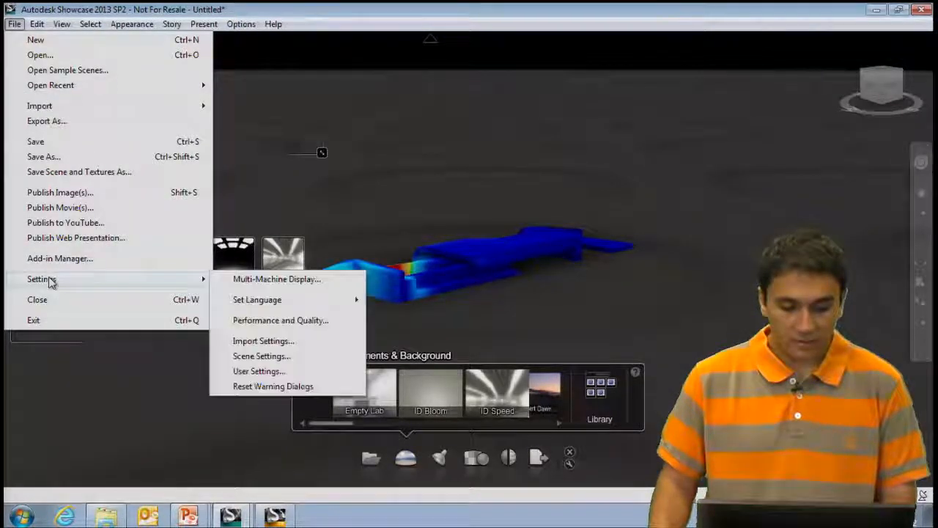
click(289, 356)
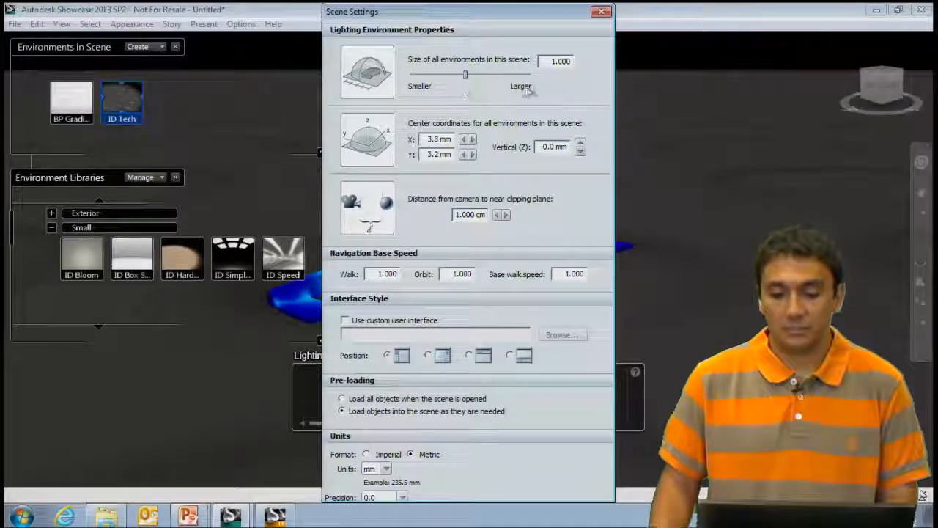
drag(552, 61, 580, 63)
text(0.0)
text(1)
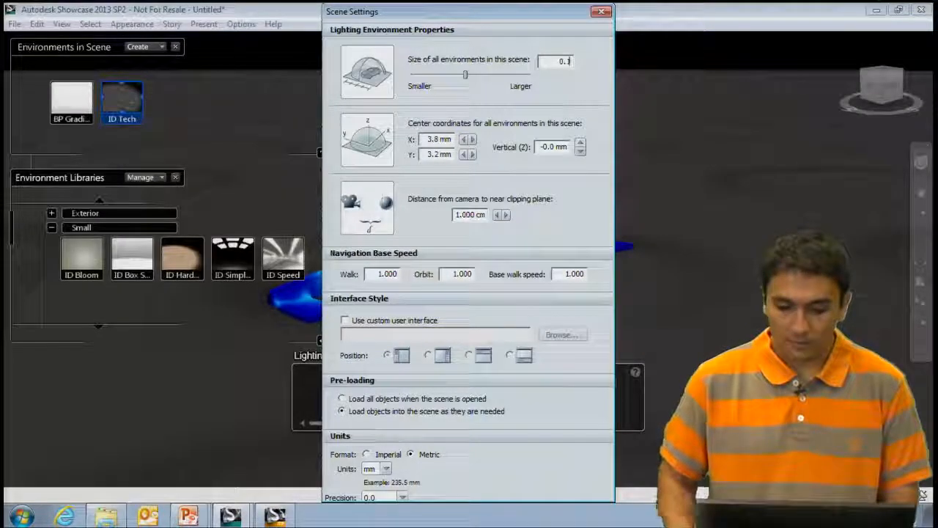
key(Return)
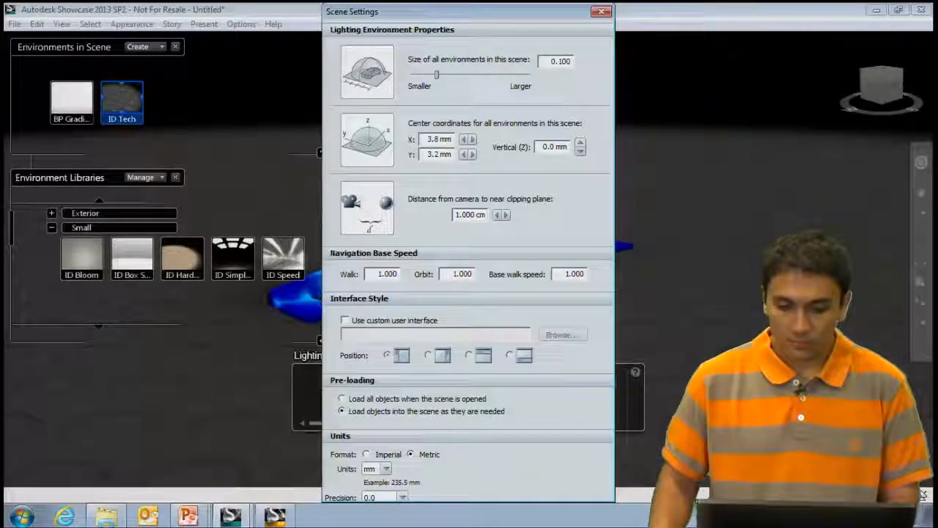
click(601, 11)
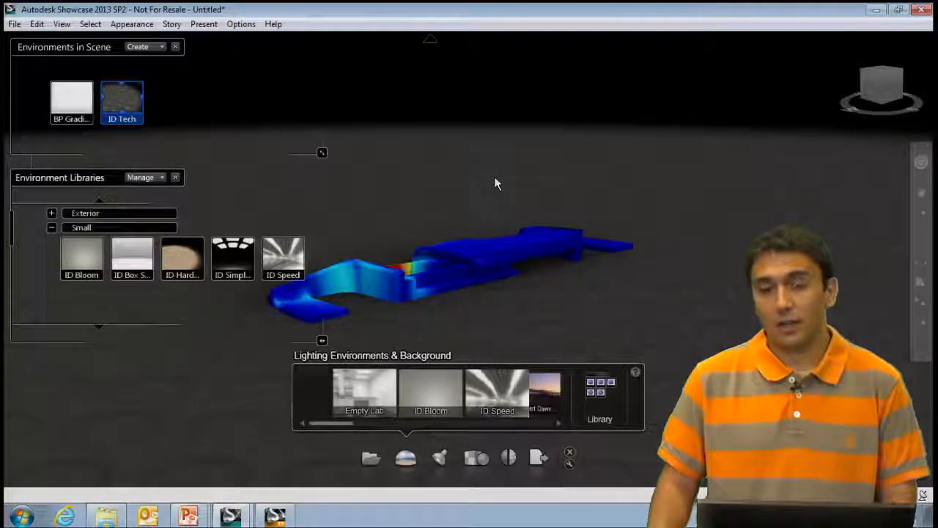
Step: Set the environment floor position to -30.0 mm so the floor lies below the buckle
click(36, 24)
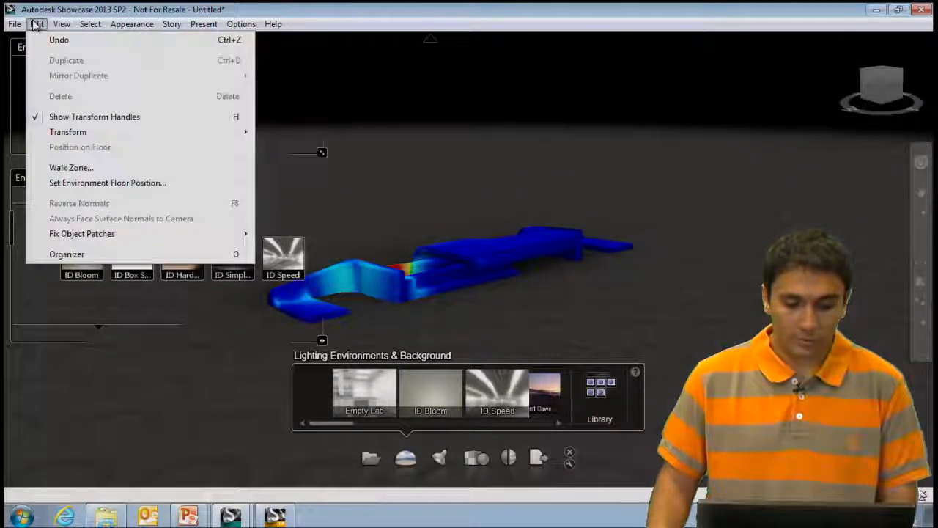
click(66, 184)
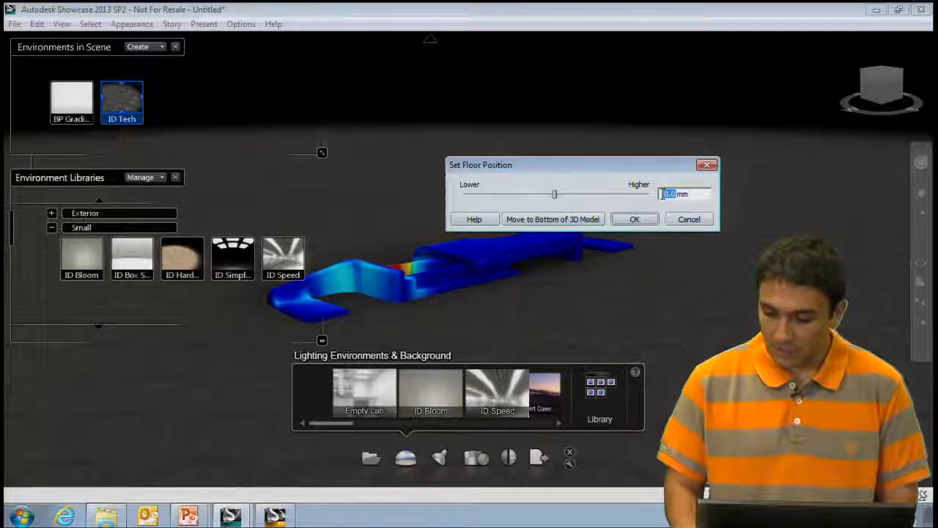
text(-30.0)
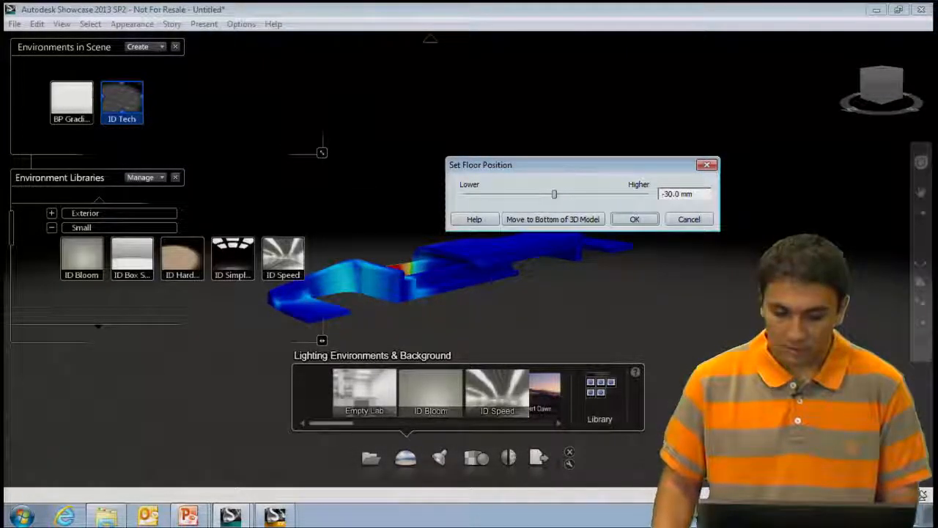
click(635, 219)
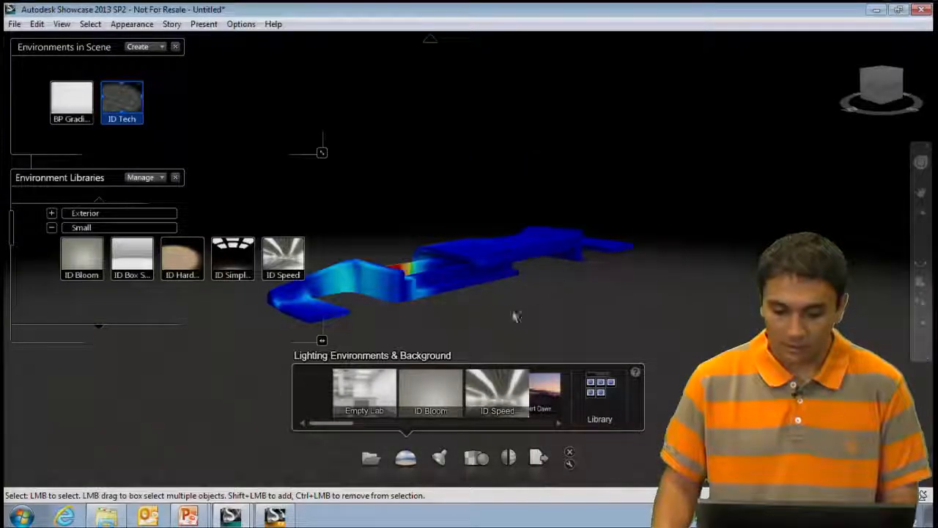
mouse_move(681, 332)
alt+mouse_down()
mouse_move(733, 337)
mouse_move(737, 414)
mouse_move(711, 462)
mouse_move(560, 469)
mouse_move(337, 227)
mouse_move(308, 183)
mouse_move(396, 334)
mouse_move(619, 290)
mouse_move(268, 216)
mouse_move(393, 225)
mouse_move(429, 210)
mouse_move(460, 235)
alt+mouse_up()
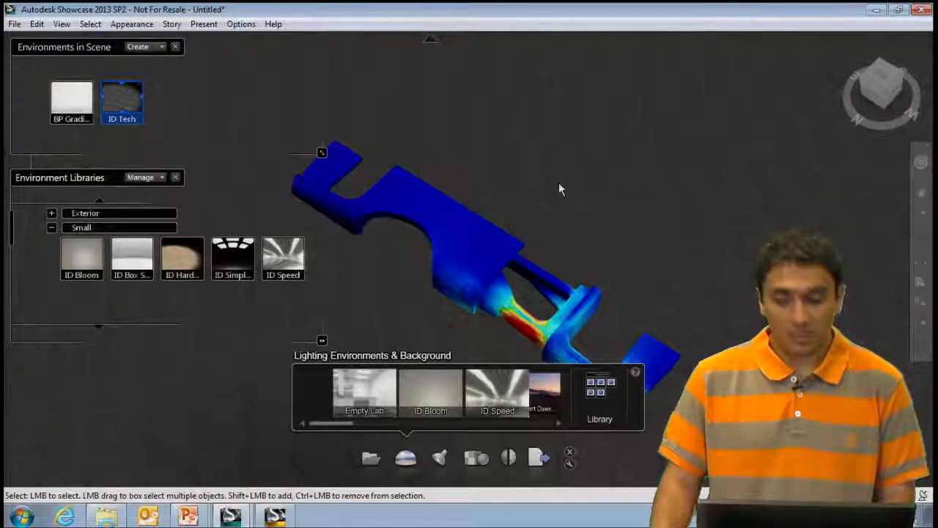
Step: Switch to Simulation Multiphysics, dismiss the export notice and save the time step 0 result for Showcase as FBX file 1
click(274, 516)
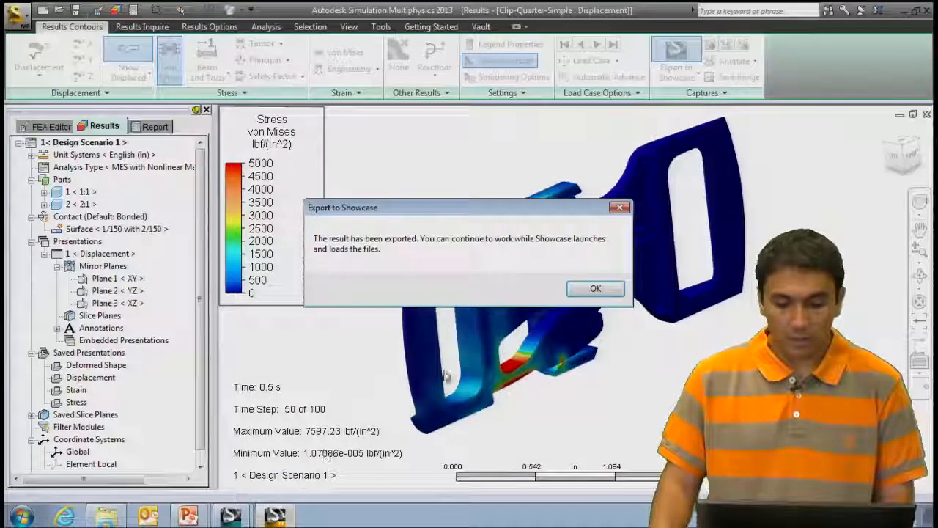
click(583, 293)
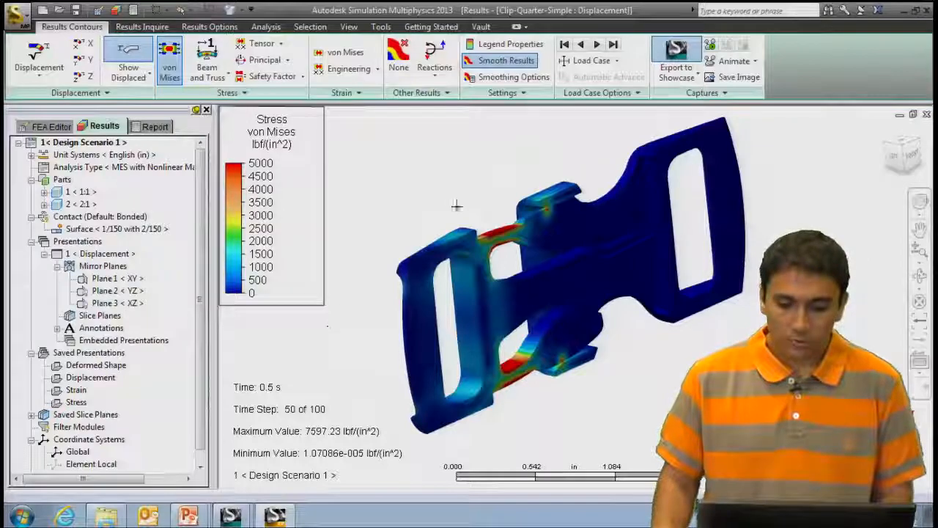
click(674, 81)
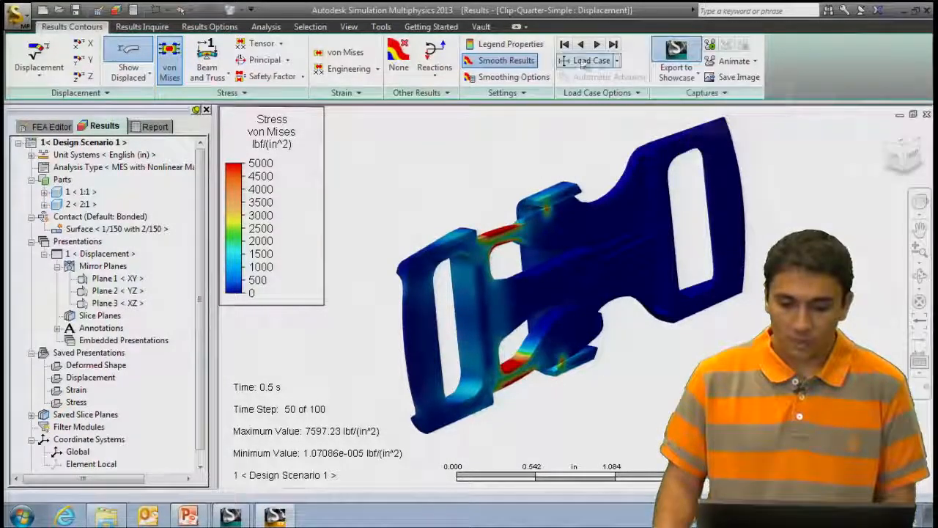
click(669, 86)
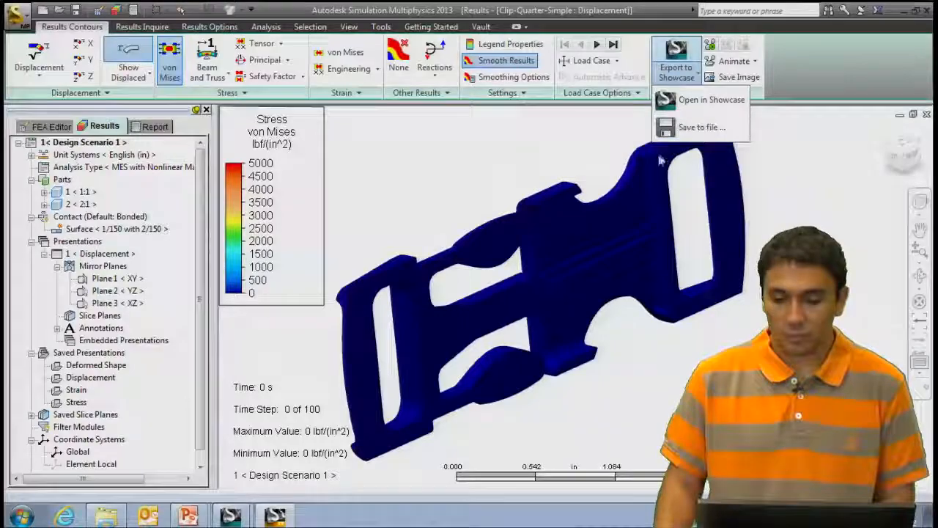
click(703, 127)
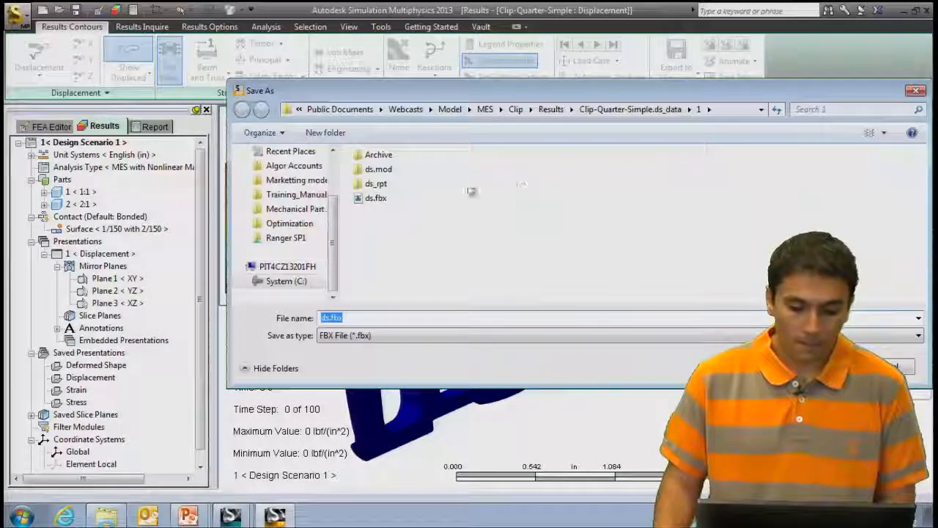
text(1)
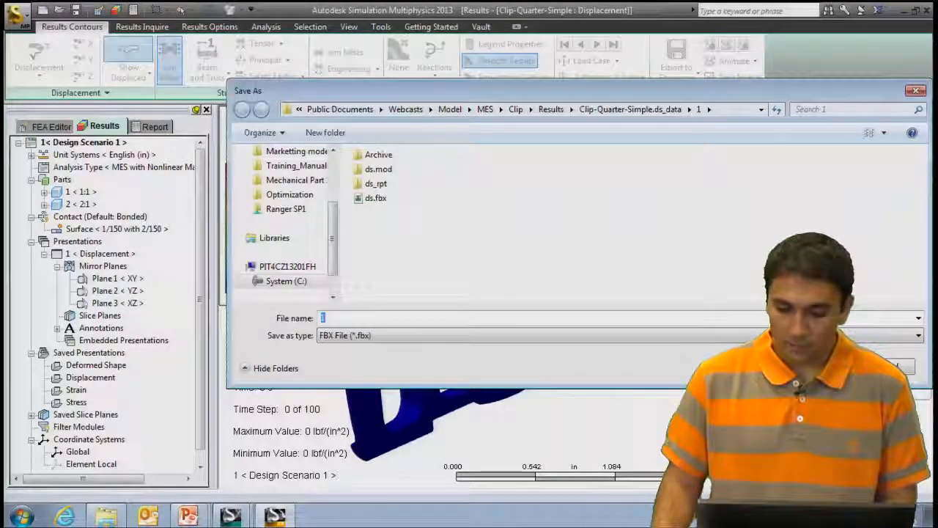
key(Return)
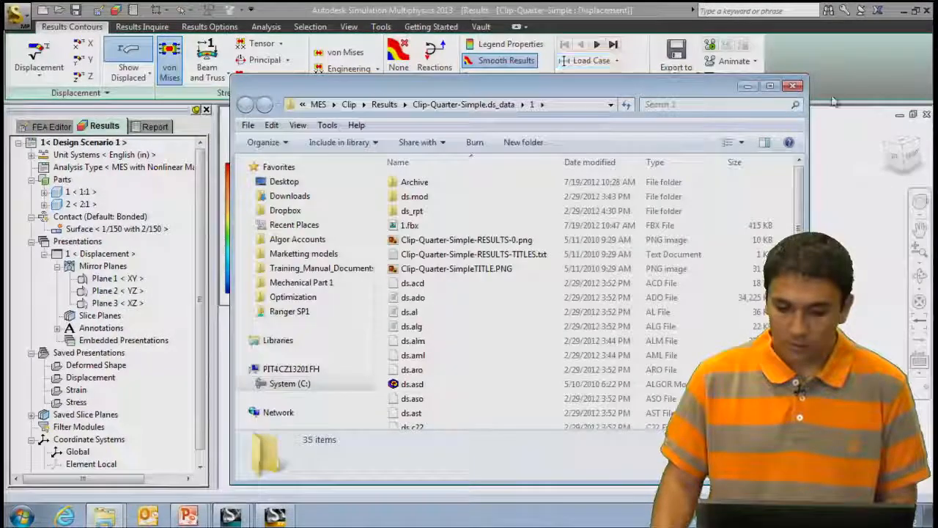
click(792, 86)
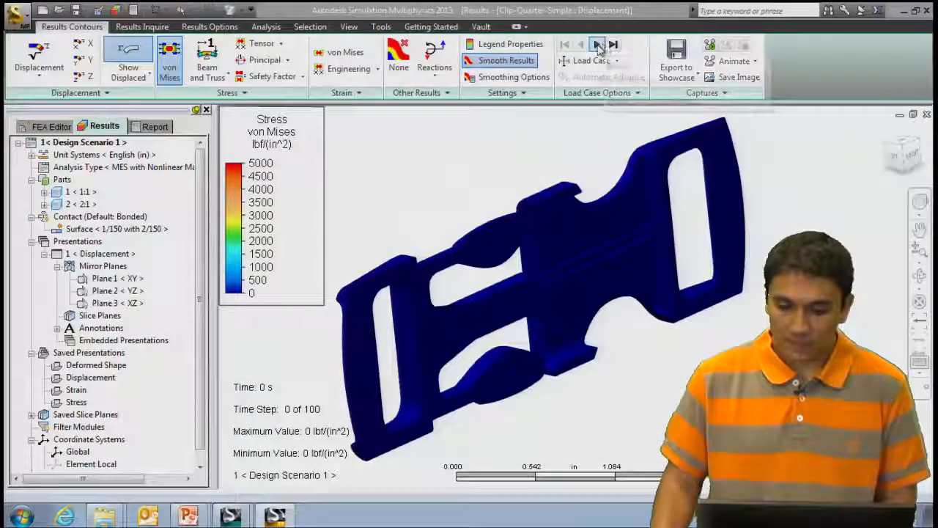
Step: Advance to the next load case and save its result for Showcase to another FBX file
click(598, 47)
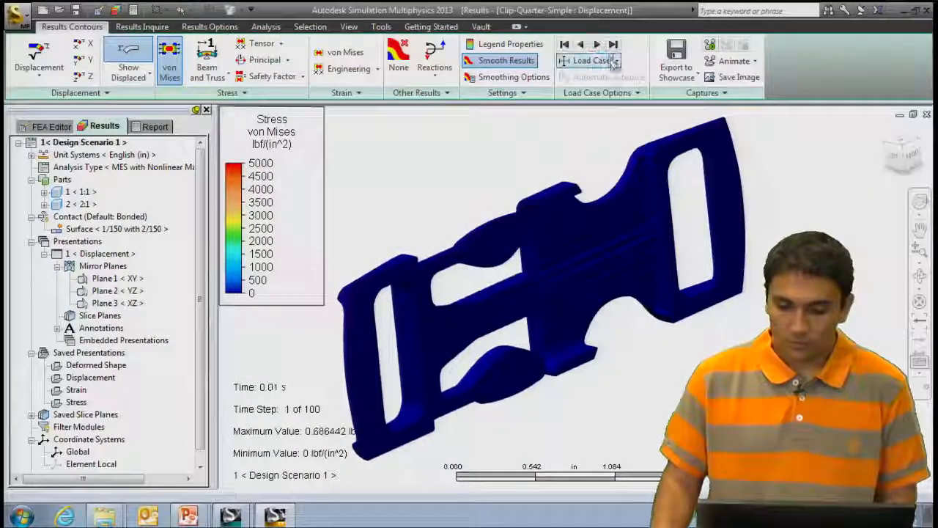
click(677, 76)
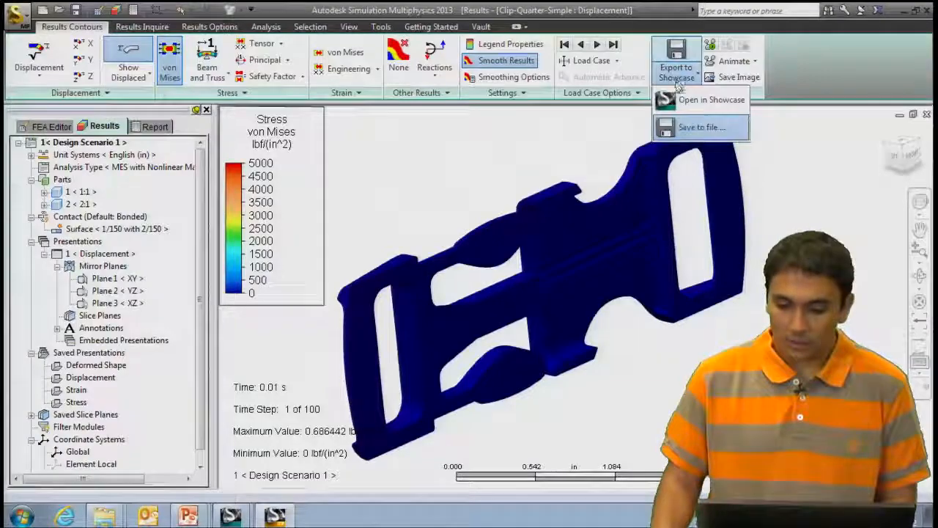
click(700, 127)
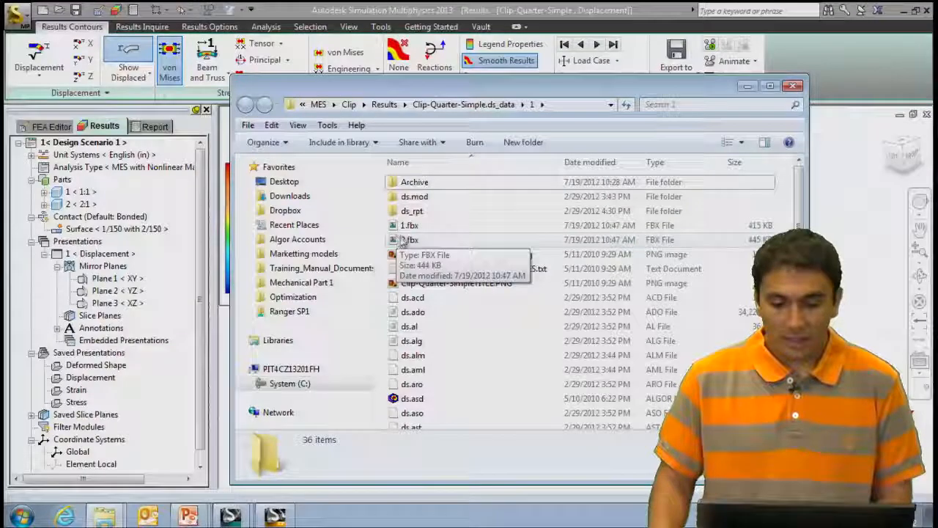
Step: Look through the numbered FBX files in the Archive folder, and switch back to Showcase
double_click(415, 185)
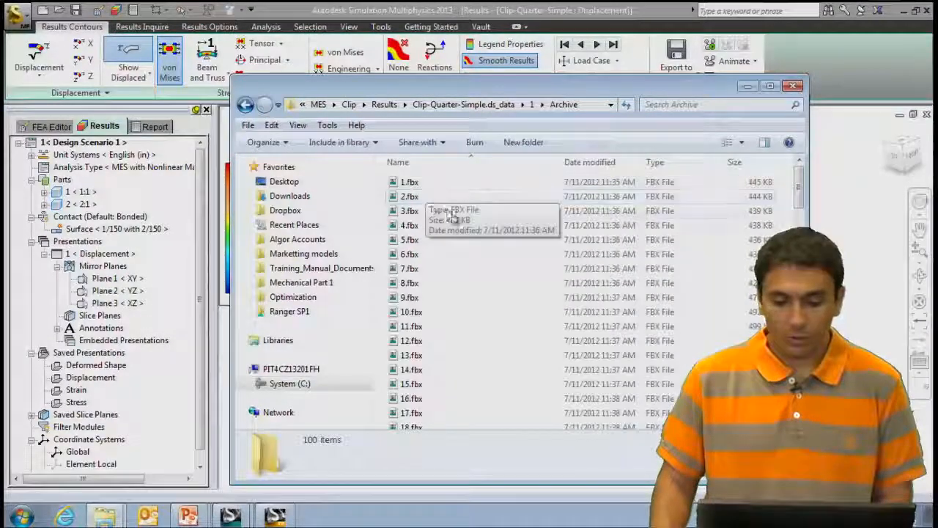
scroll(464, 356, down, 19)
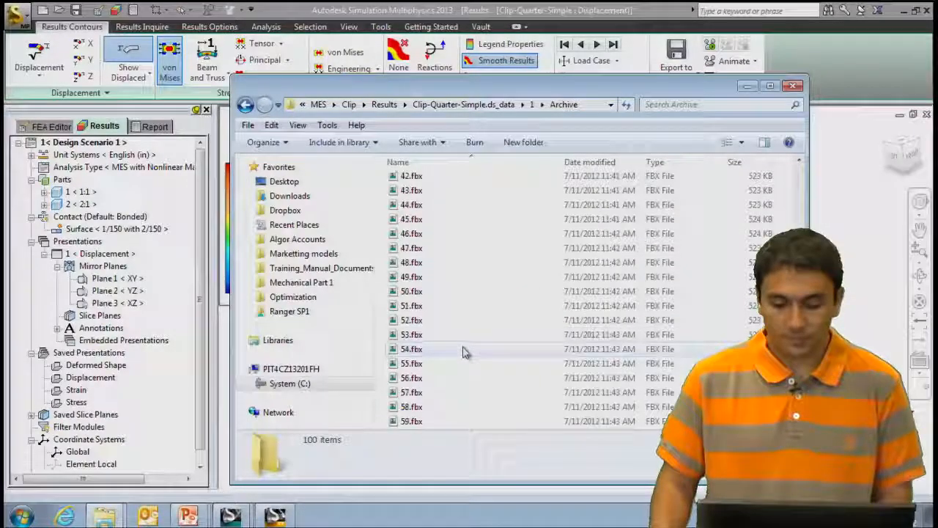
scroll(461, 369, down, 7)
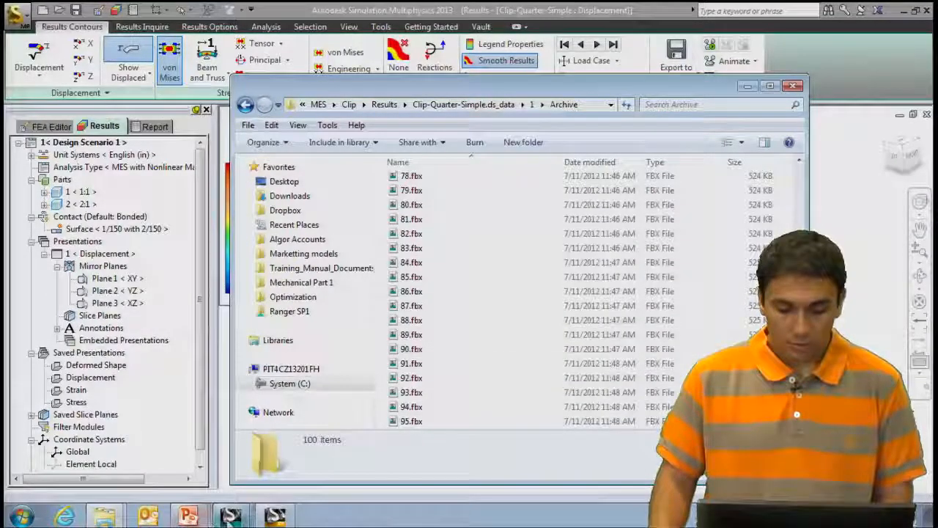
mouse_move(231, 515)
click(248, 487)
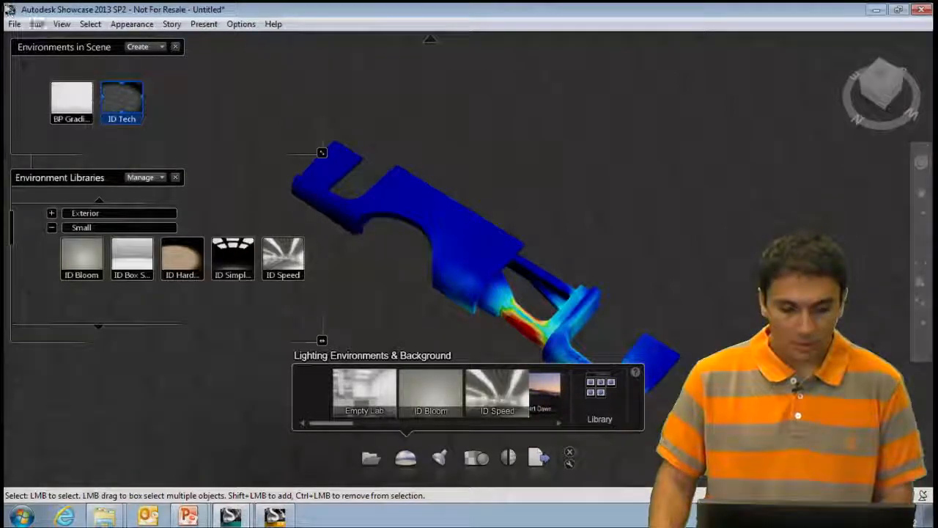
Step: Start a new Showcase scene without saving the current one, and place its window beside the Archive folder window
click(15, 25)
click(36, 42)
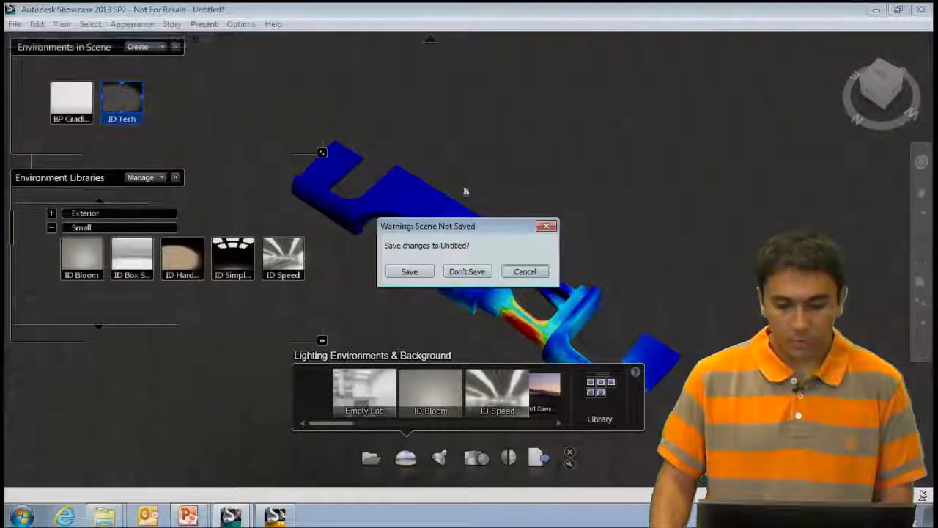
click(463, 271)
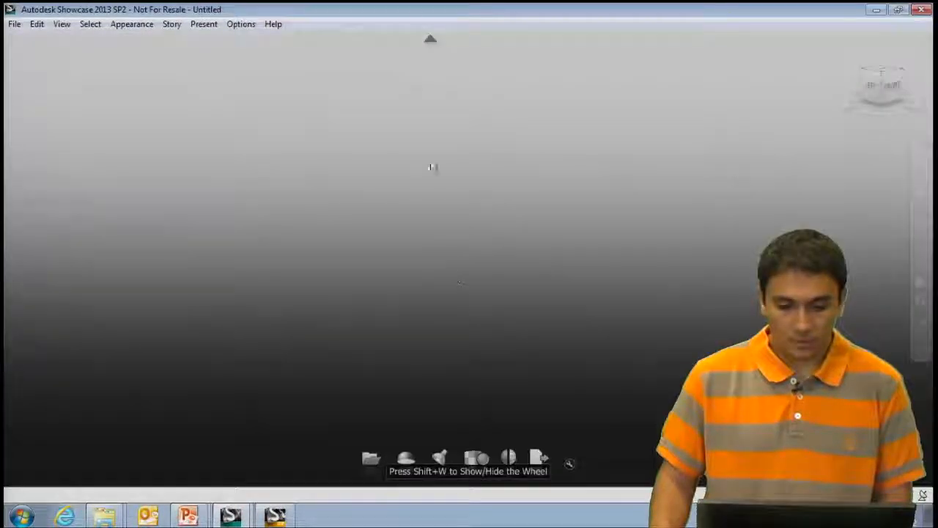
key(super+Right)
key(super+Left)
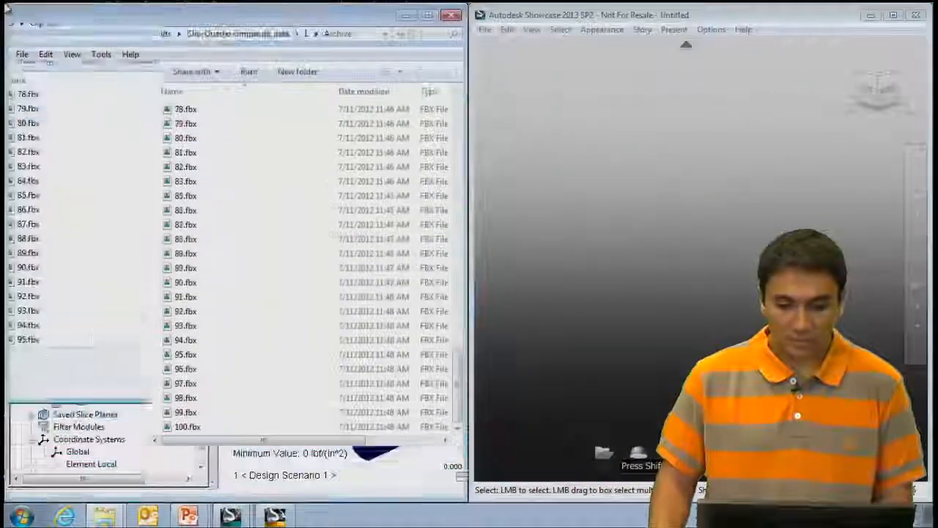
Step: Select 1.fbx through 100.fbx in the Archive folder, import them all into the empty Showcase scene, and maximize Showcase
click(247, 152)
scroll(264, 164, up, 20)
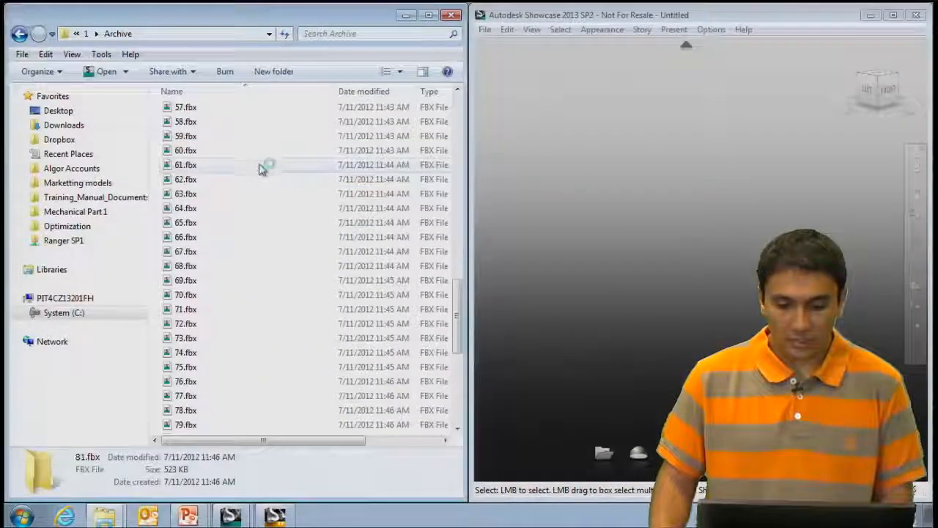
click(183, 111)
scroll(279, 327, down, 20)
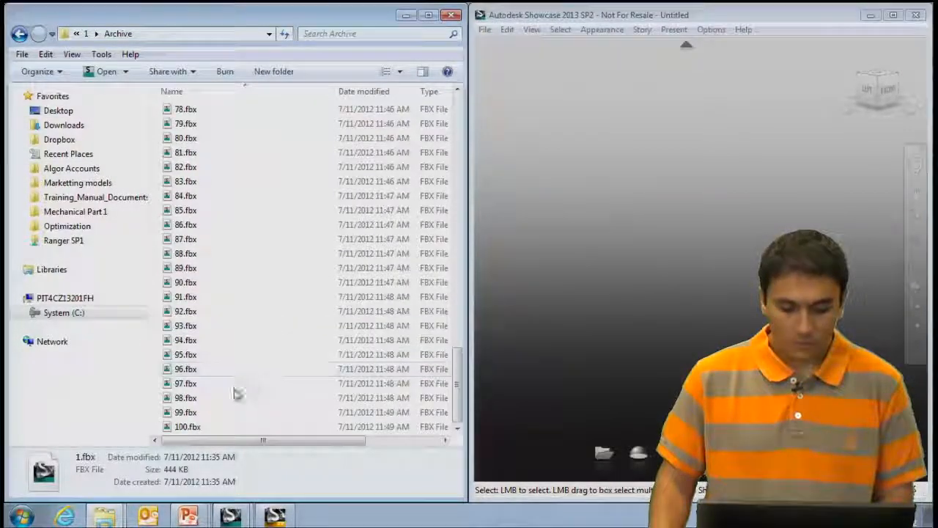
shift+click(185, 426)
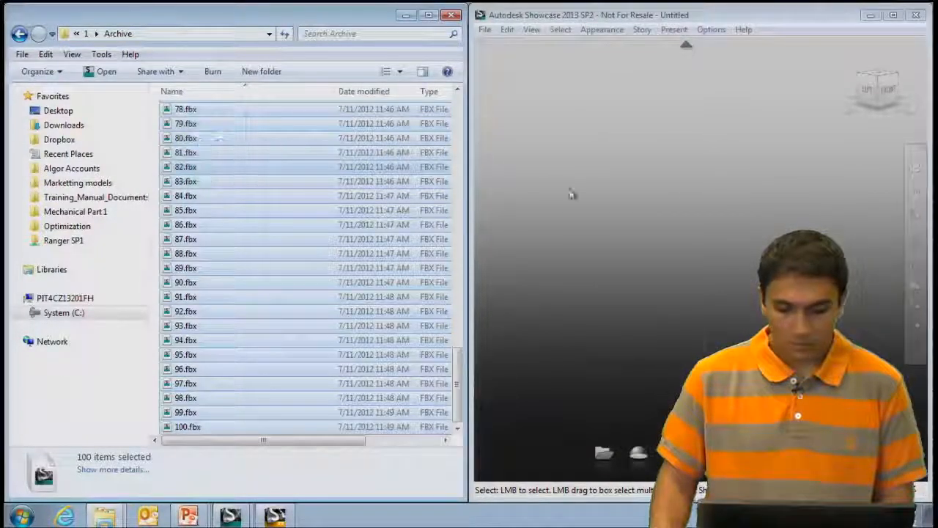
click(738, 186)
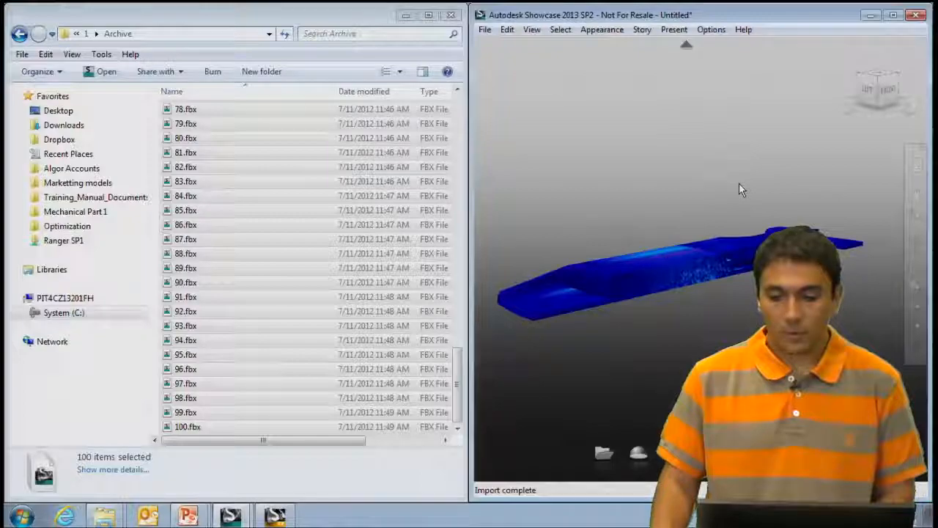
click(893, 15)
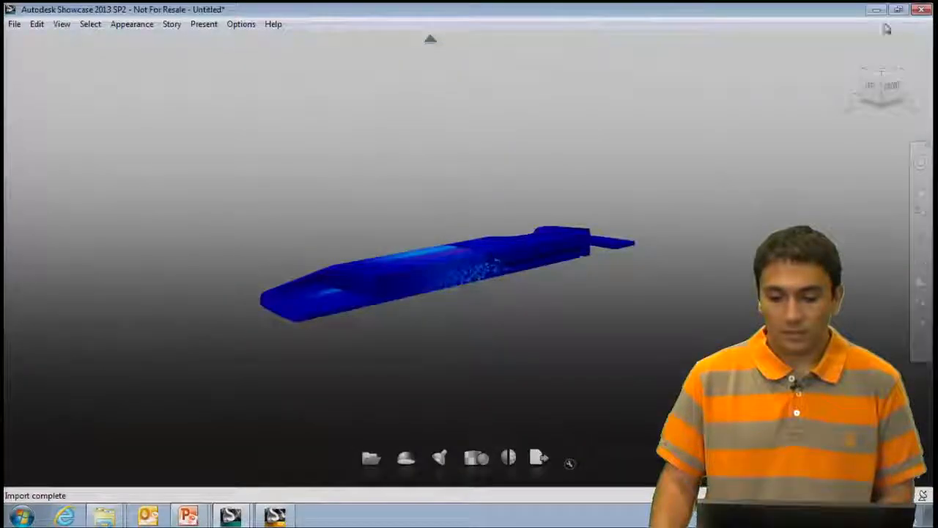
Step: Show the Organizer clear of the model and create a visibility lineup under Alternative Lineups
click(885, 79)
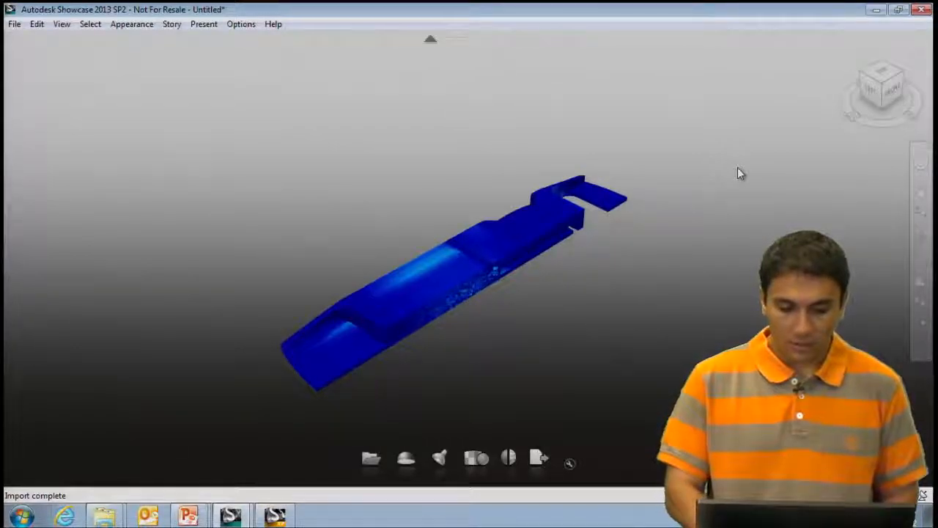
key(o)
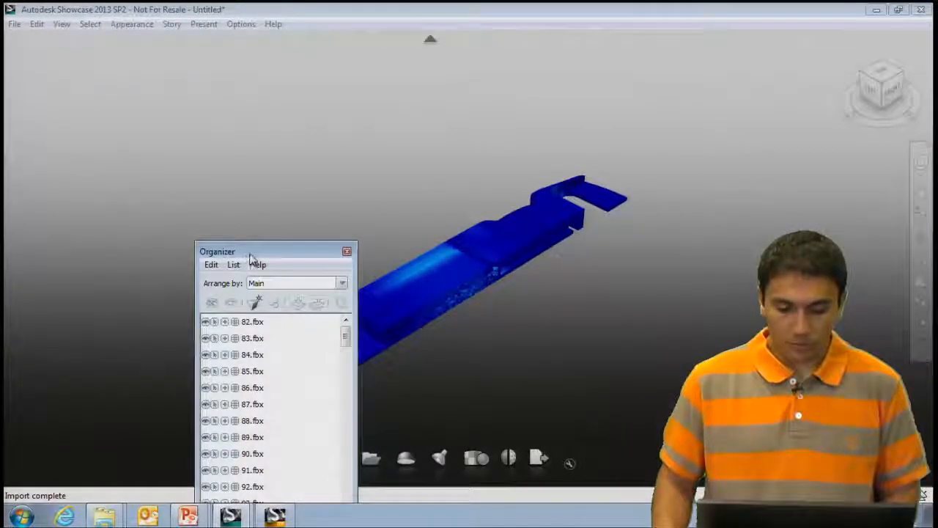
drag(252, 254, 180, 48)
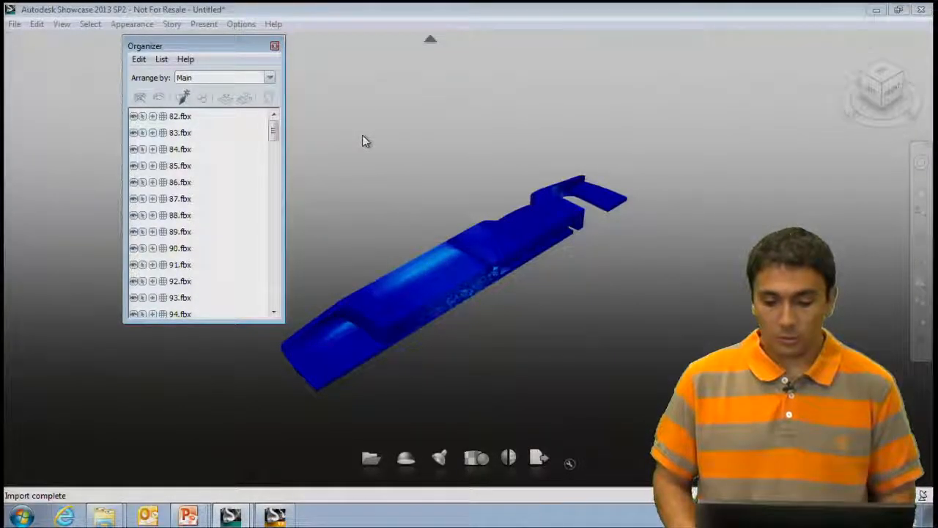
click(380, 118)
key(a)
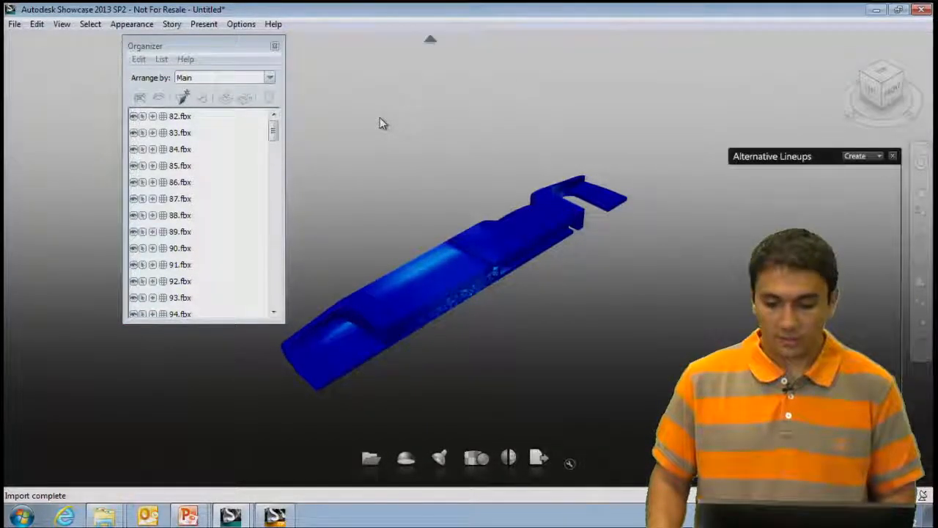
click(872, 155)
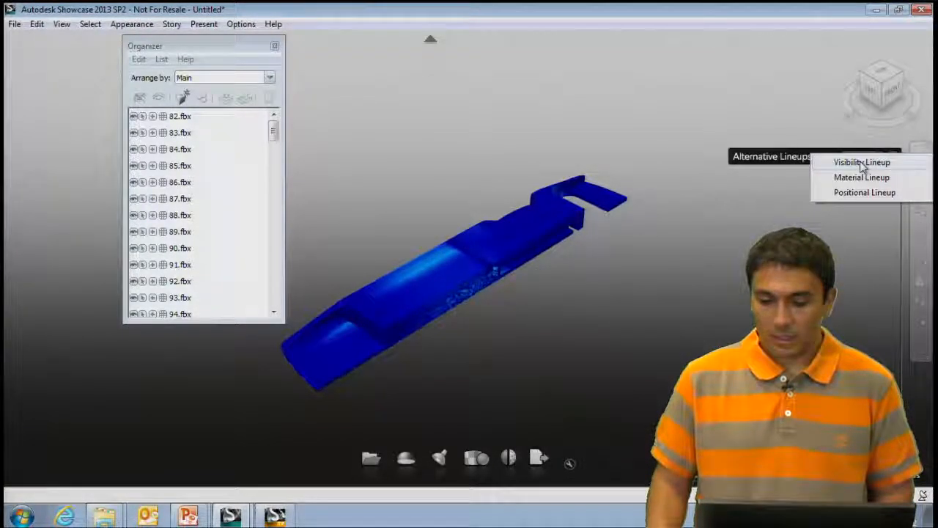
click(861, 163)
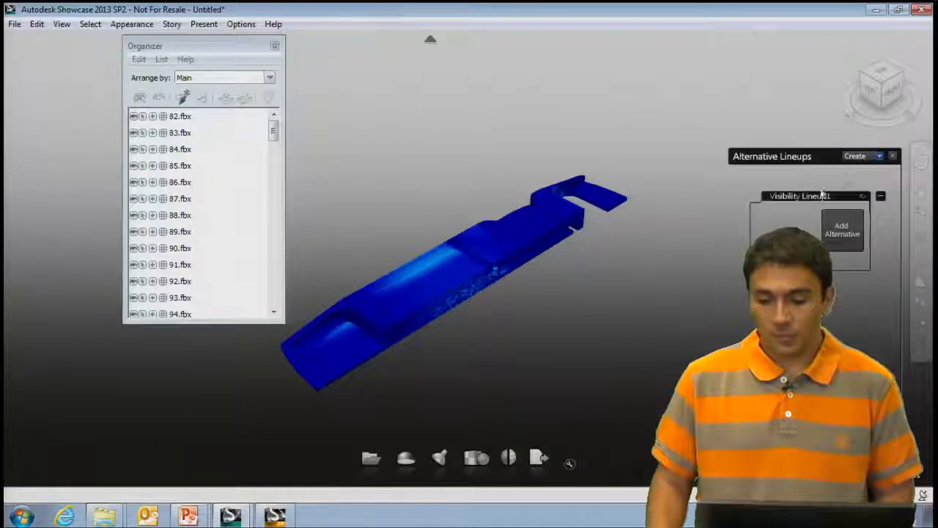
Step: Add 1.fbx, 2.fbx and 3.fbx from the Organizer as three successive alternatives in the visibility lineup
drag(273, 132, 272, 163)
click(180, 133)
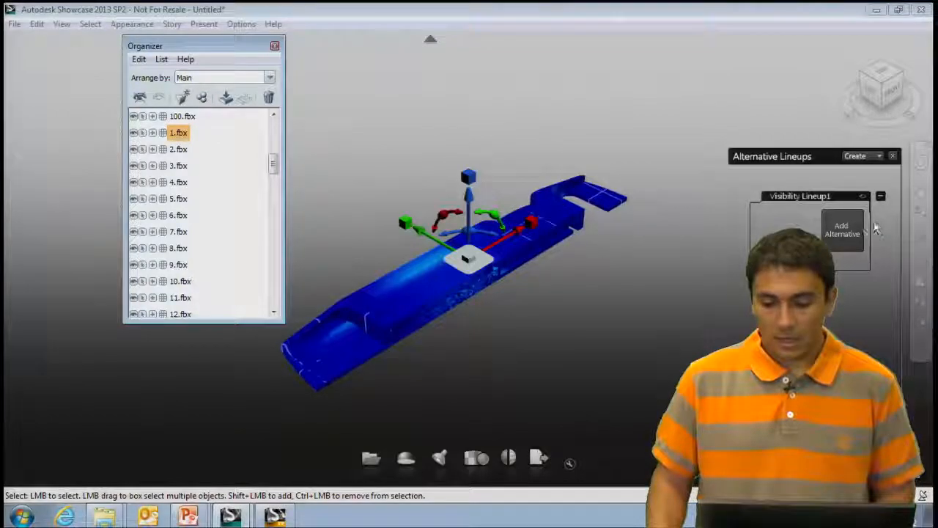
click(839, 236)
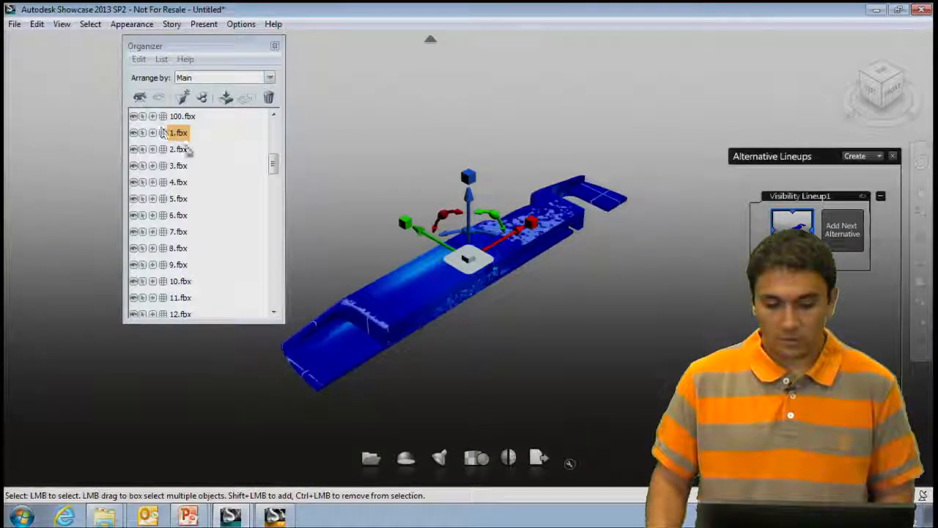
click(185, 150)
click(843, 235)
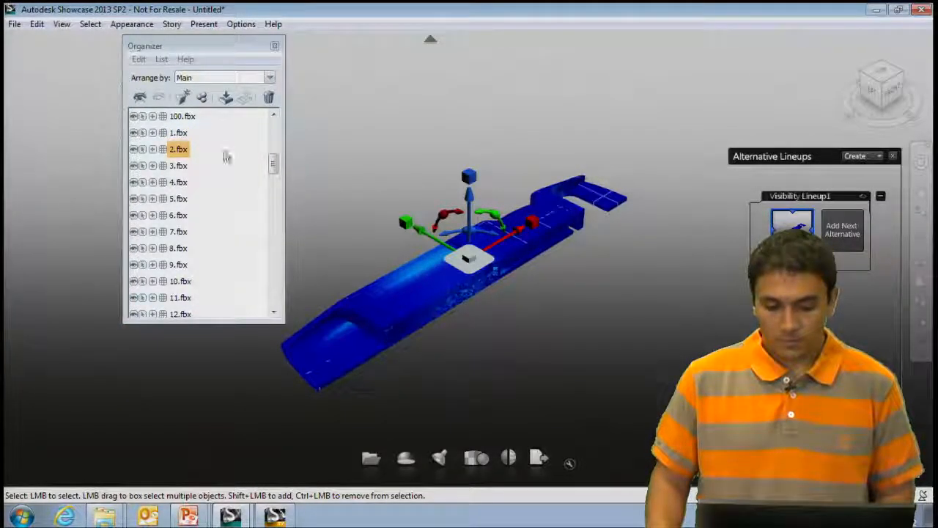
click(178, 165)
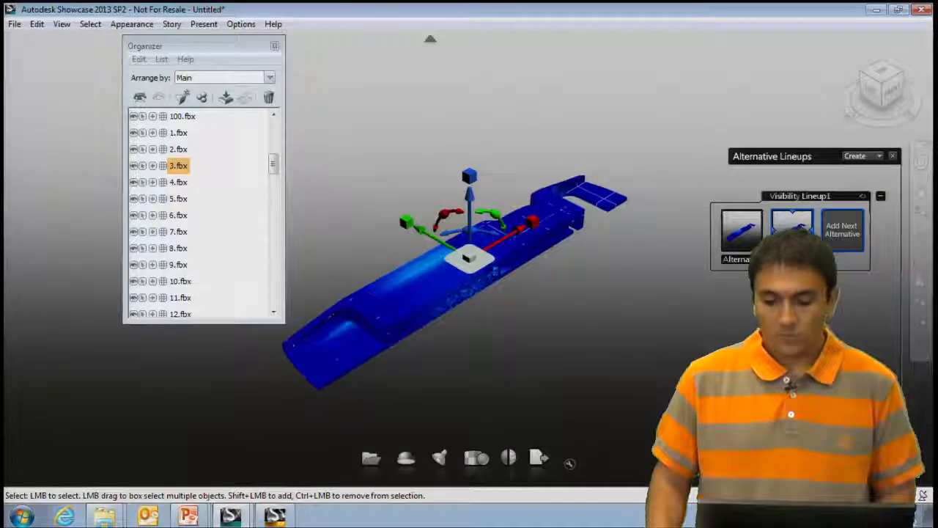
click(840, 234)
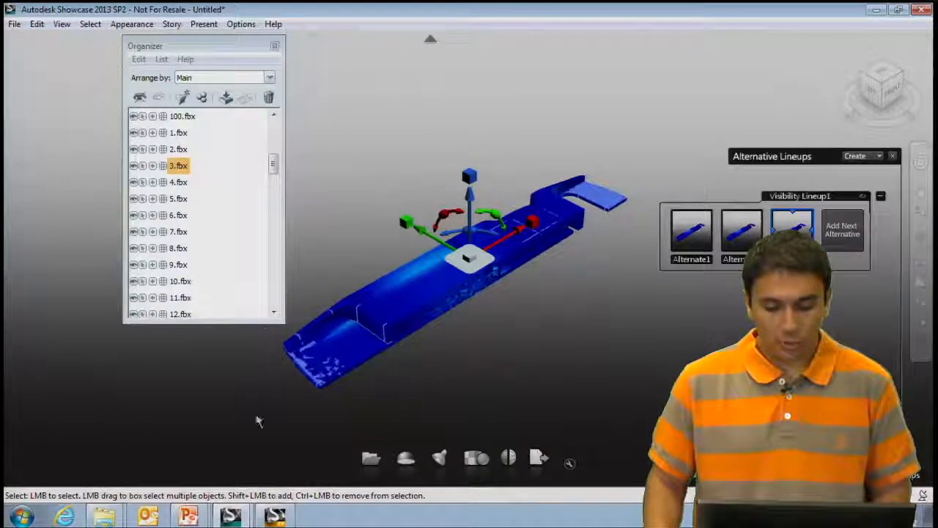
Step: Switch to the Showcase window with the Buckle-2.a3s scene and close the Organizer
click(232, 517)
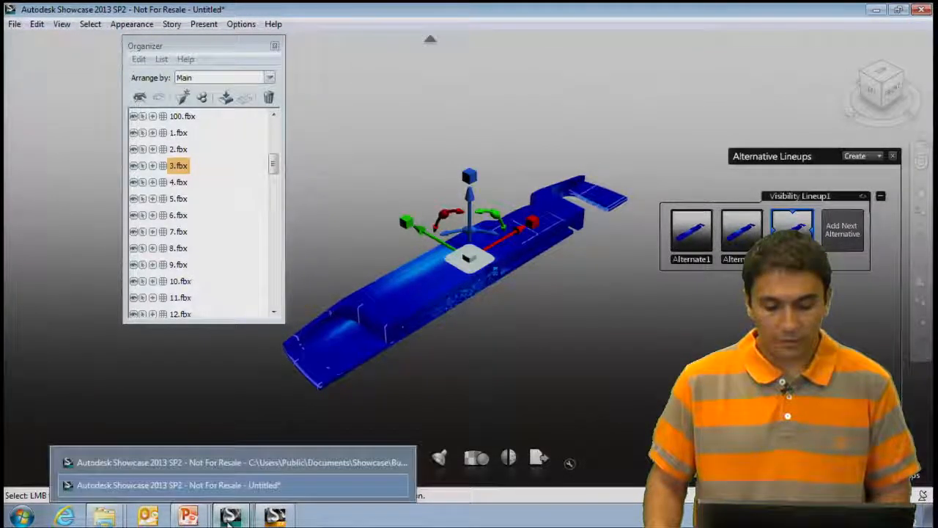
click(244, 462)
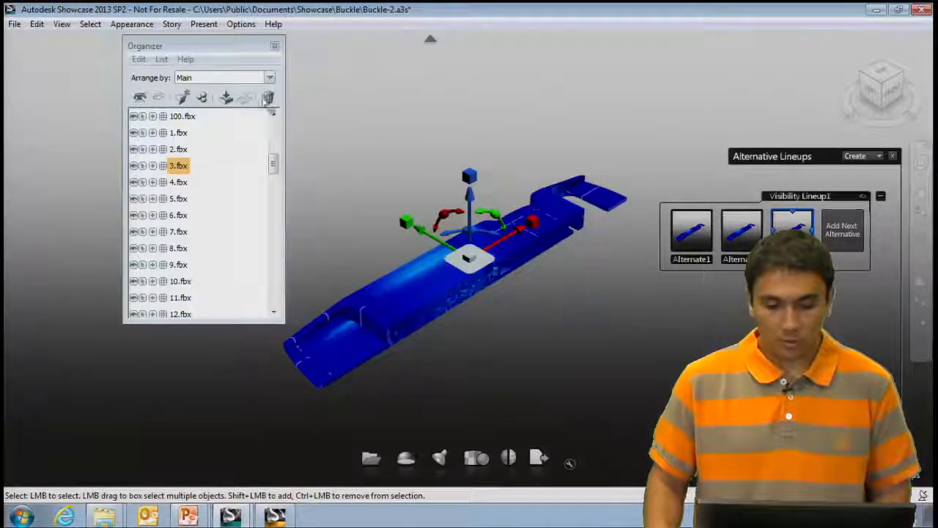
click(275, 46)
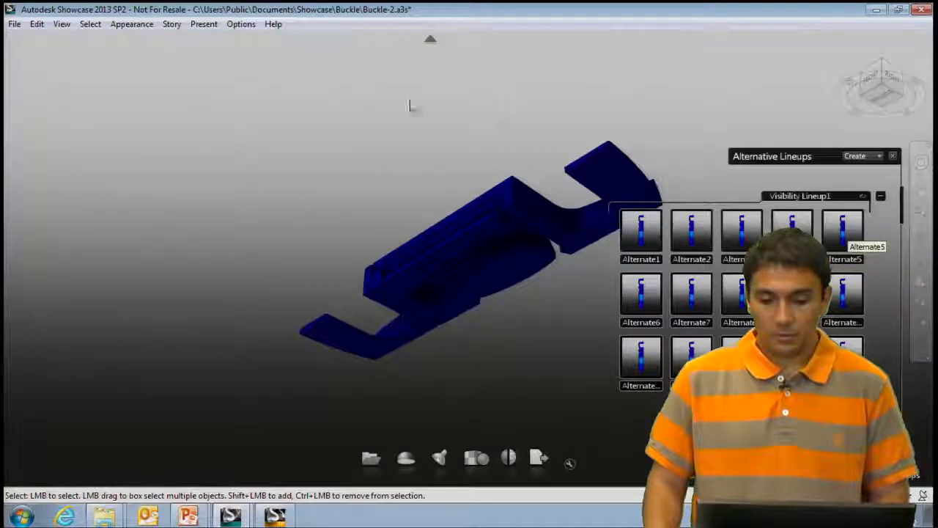
mouse_move(494, 155)
mouse_down()
mouse_move(532, 166)
mouse_move(488, 113)
mouse_move(339, 227)
mouse_move(337, 243)
mouse_up()
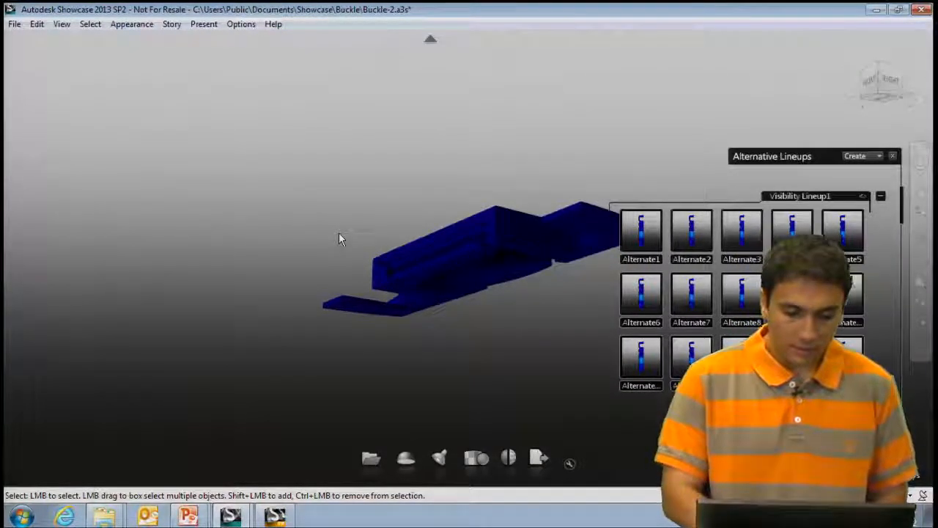
Step: Show the Storyboard and examine the alternatives and shots in Slide 1 and the options for creating slides
key(s)
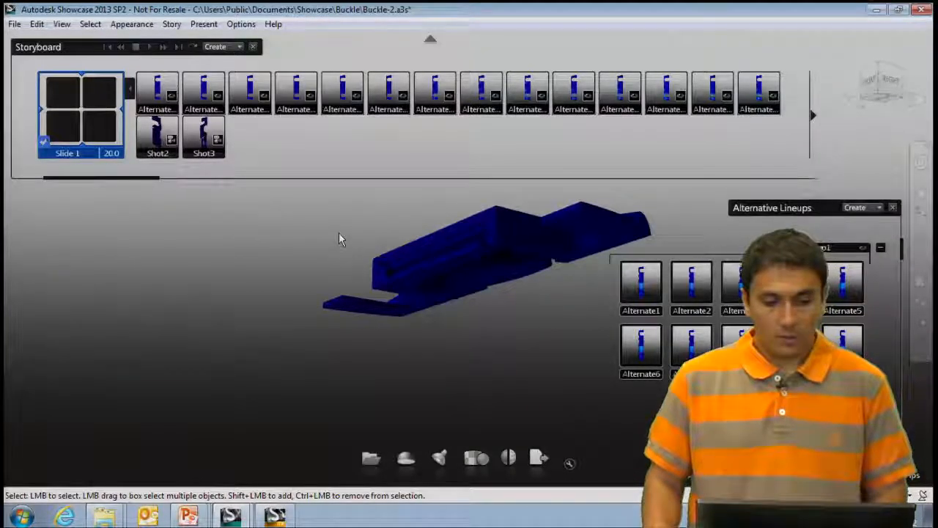
click(812, 115)
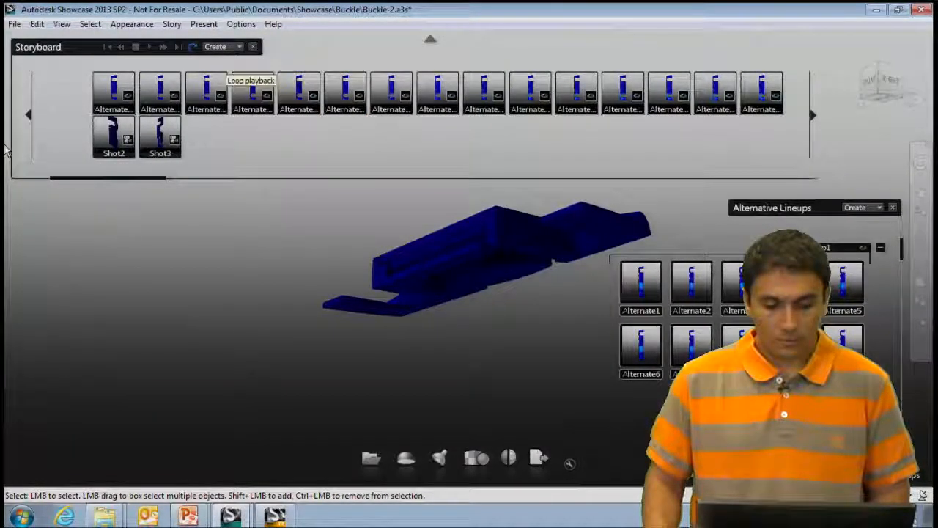
click(30, 116)
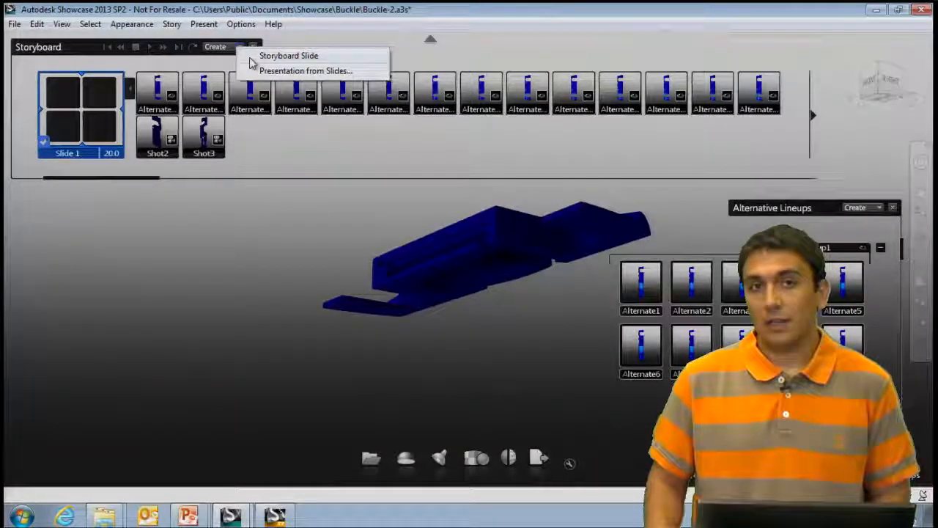
click(314, 219)
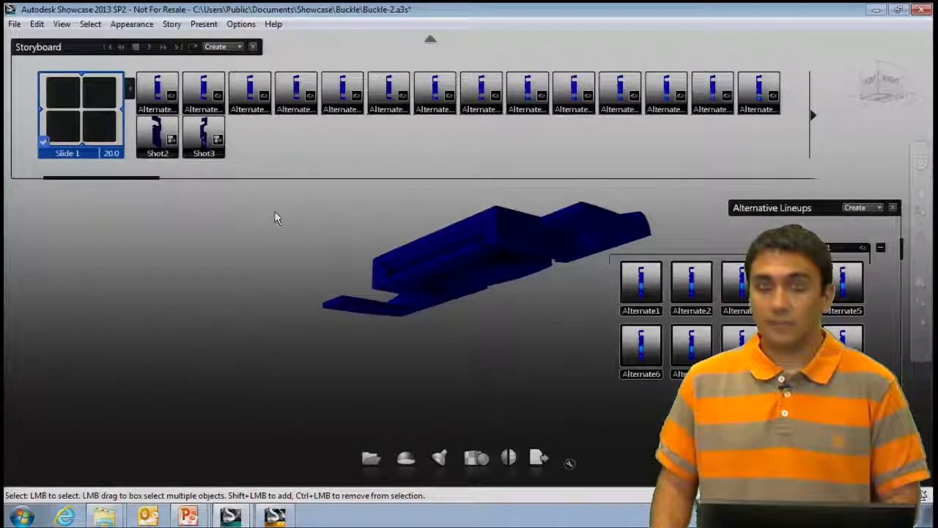
Step: Show the Shots list and examine Shot2 and the available types of new shot, including Cinematic and Start to end
key(t)
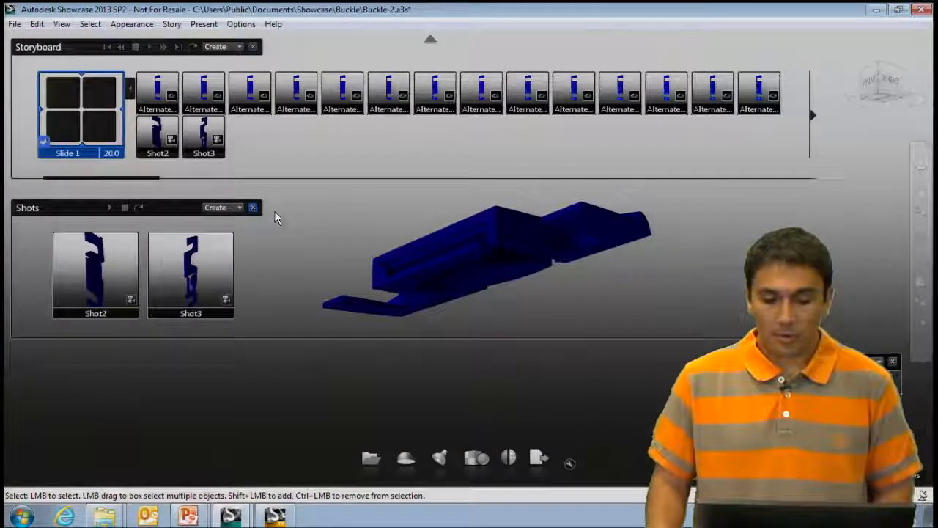
click(87, 255)
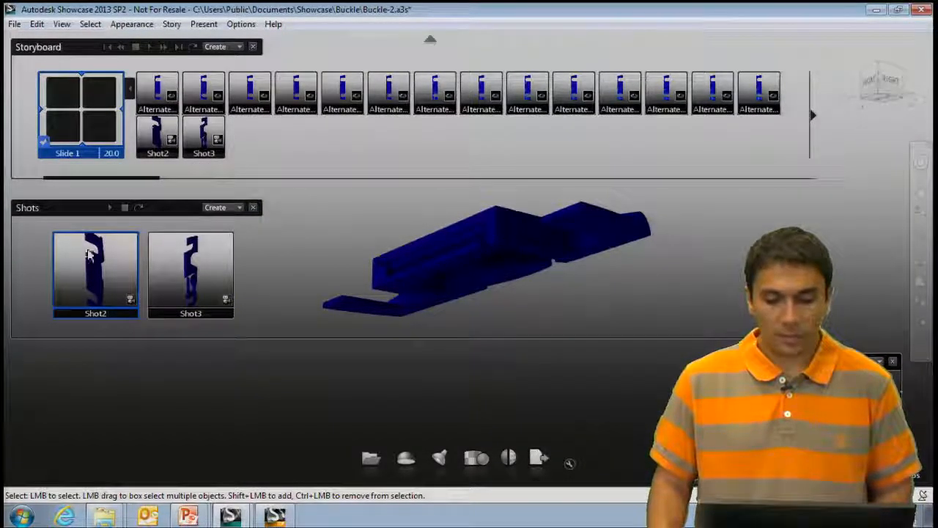
click(240, 208)
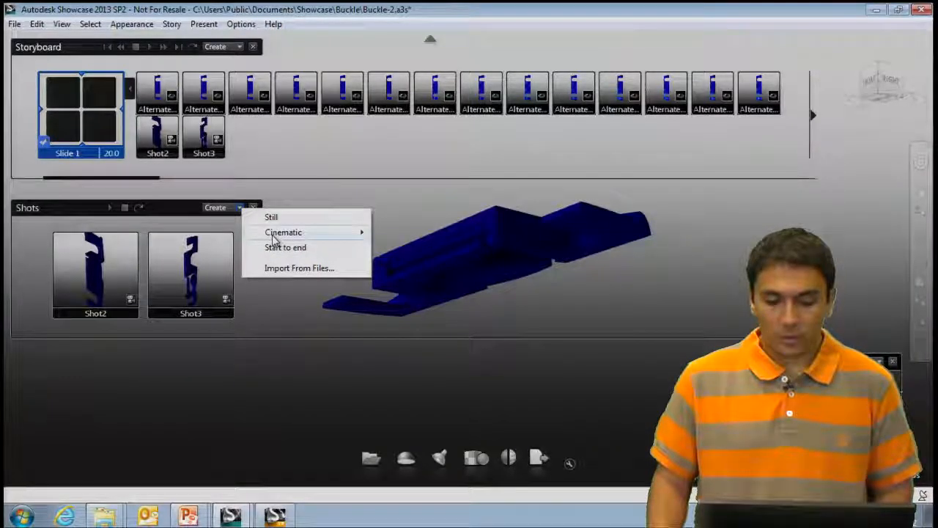
mouse_move(274, 236)
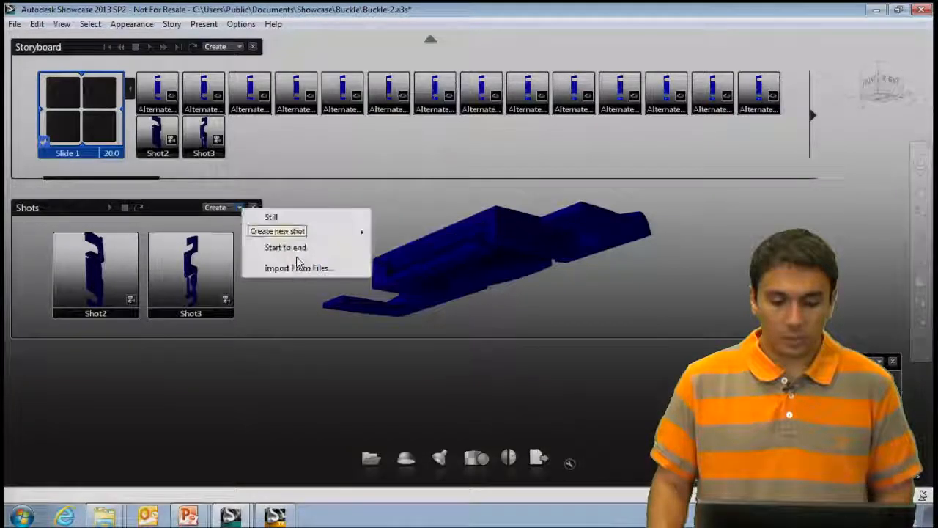
click(273, 297)
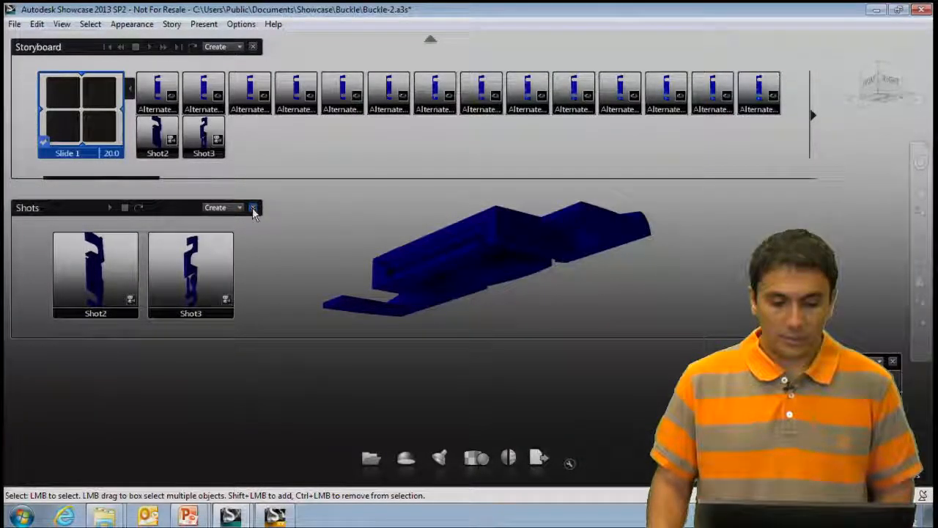
Step: Close the Shots, Storyboard and Alternative Lineups displays so only the buckle model remains in view
click(253, 209)
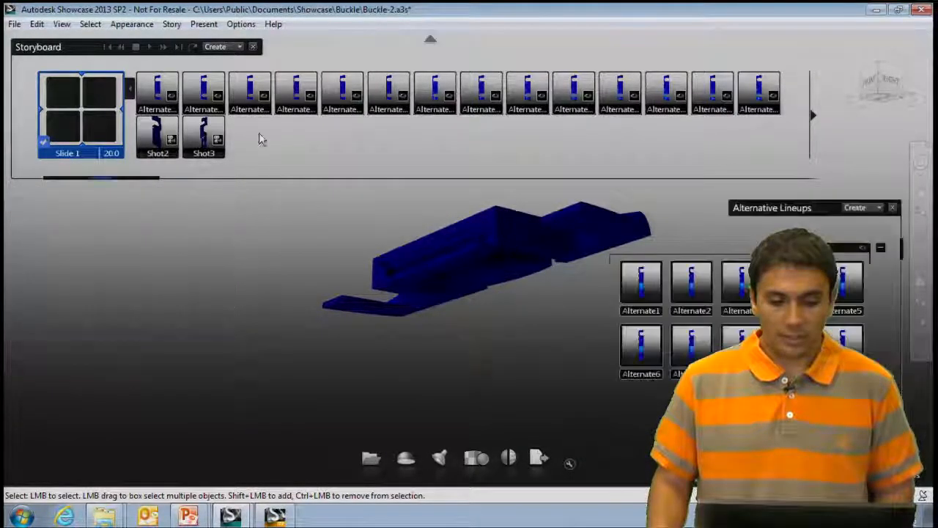
click(253, 46)
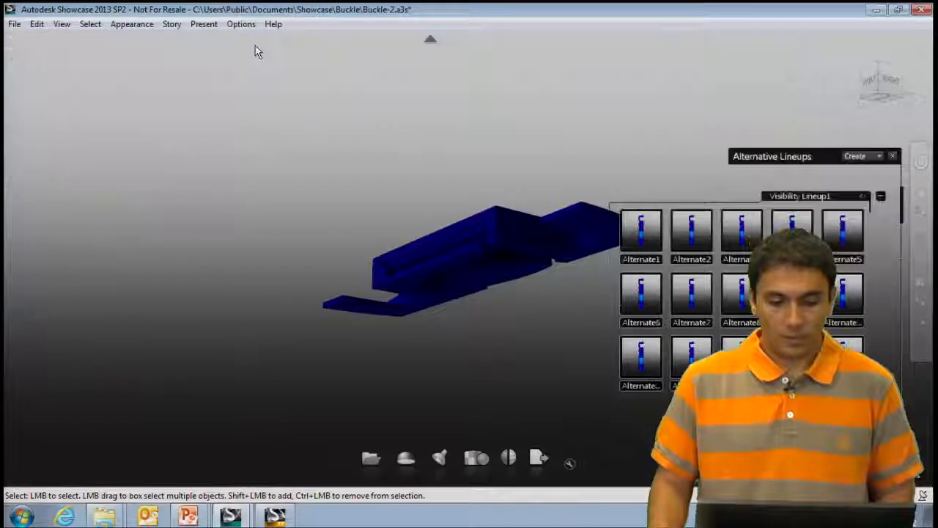
click(894, 158)
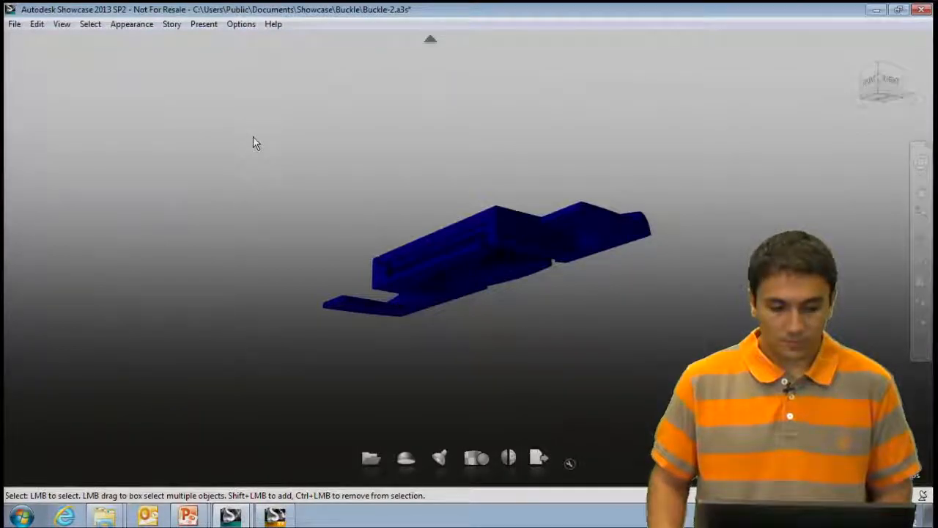
Step: Open the Publish Movie(s) options for the buckle scene, examine the publish name, location and available output types, and close them without publishing
click(21, 24)
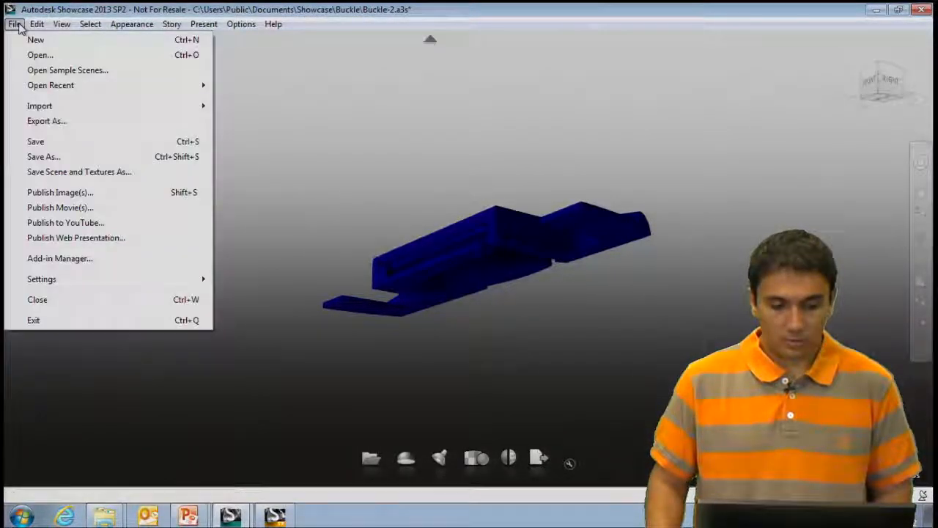
click(48, 206)
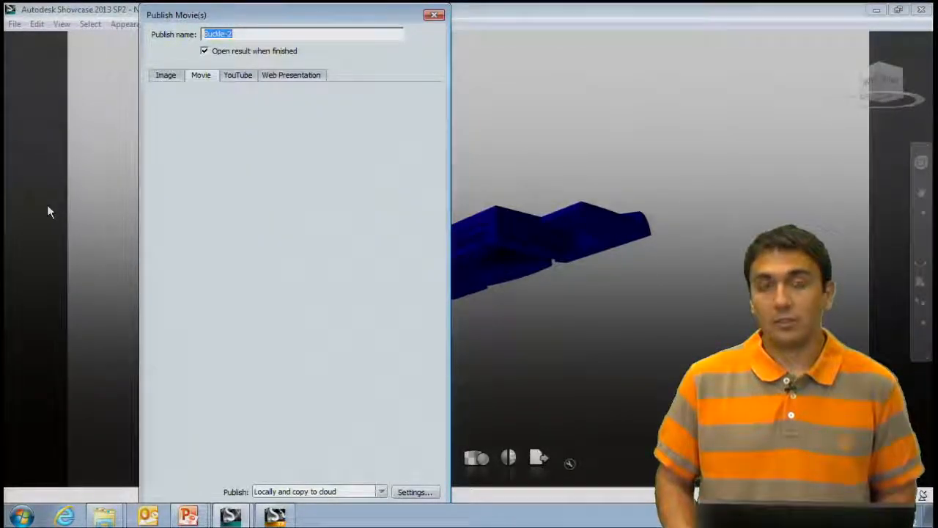
click(434, 16)
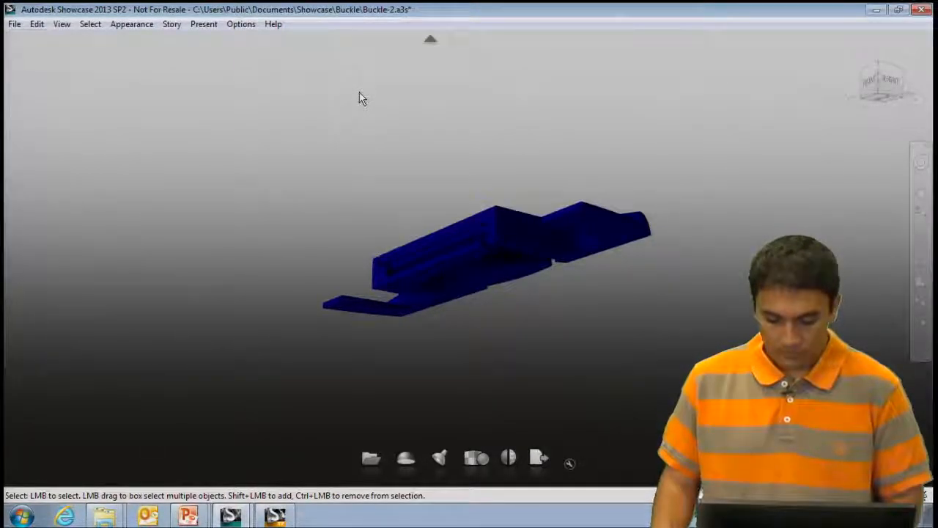
Step: Play Slide 1 in the Storyboard to view the buckle stress animation, and collapse the slide's alternatives and shots
key(t)
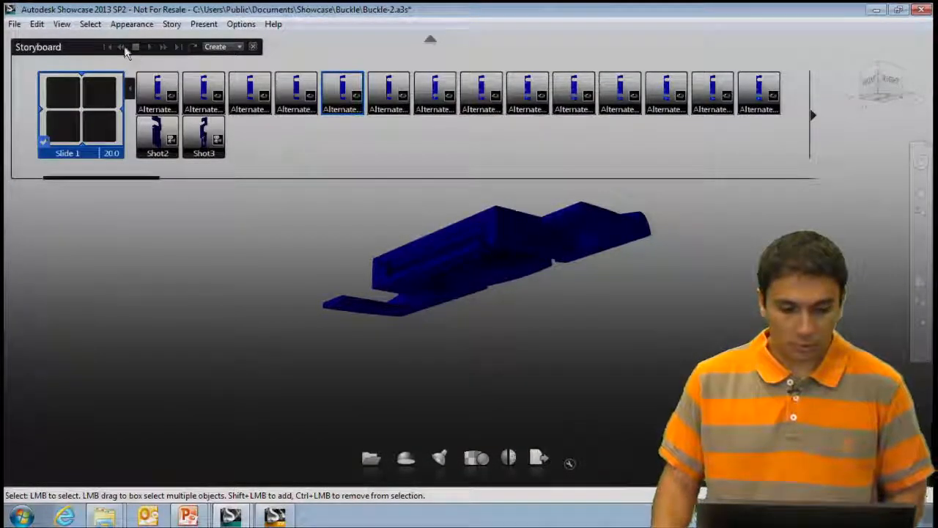
click(137, 49)
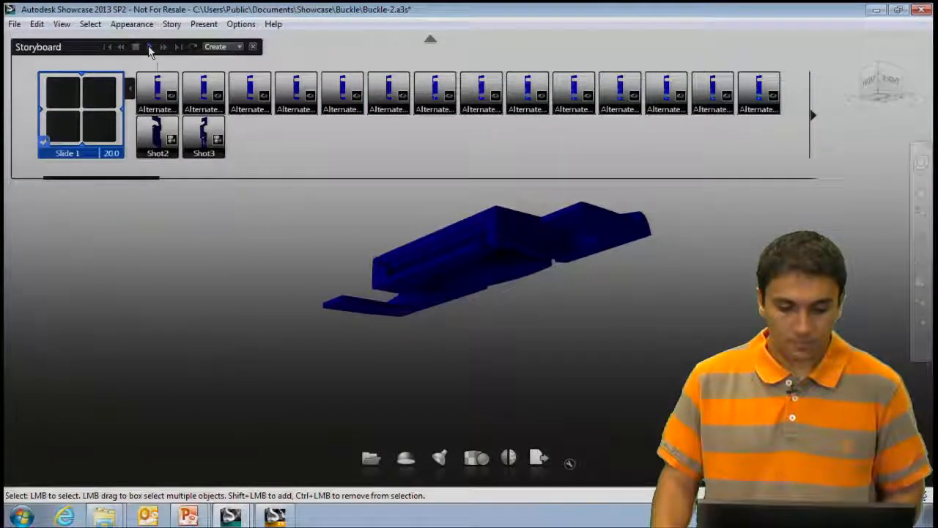
click(149, 47)
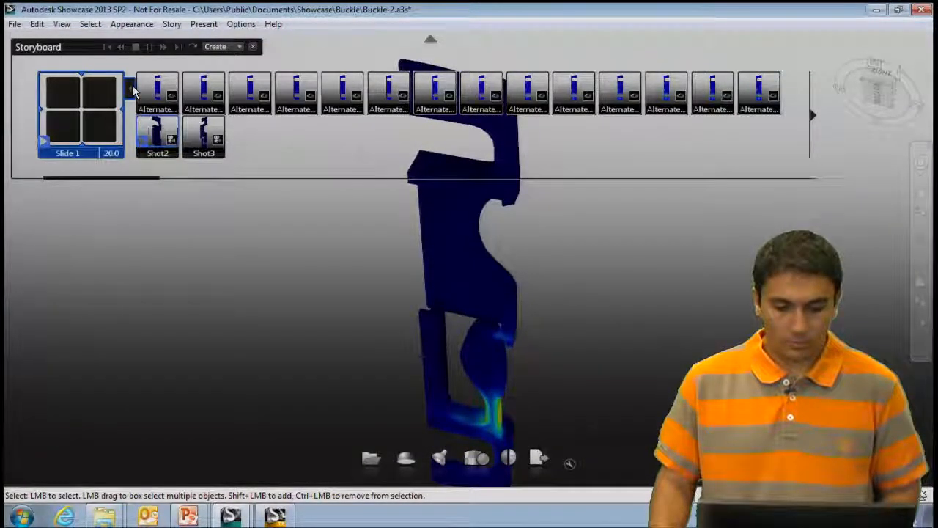
click(129, 89)
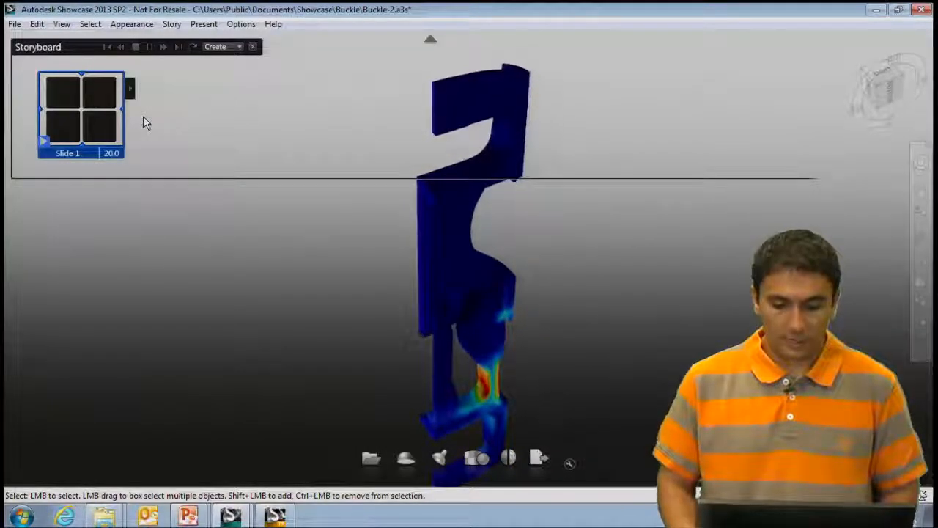